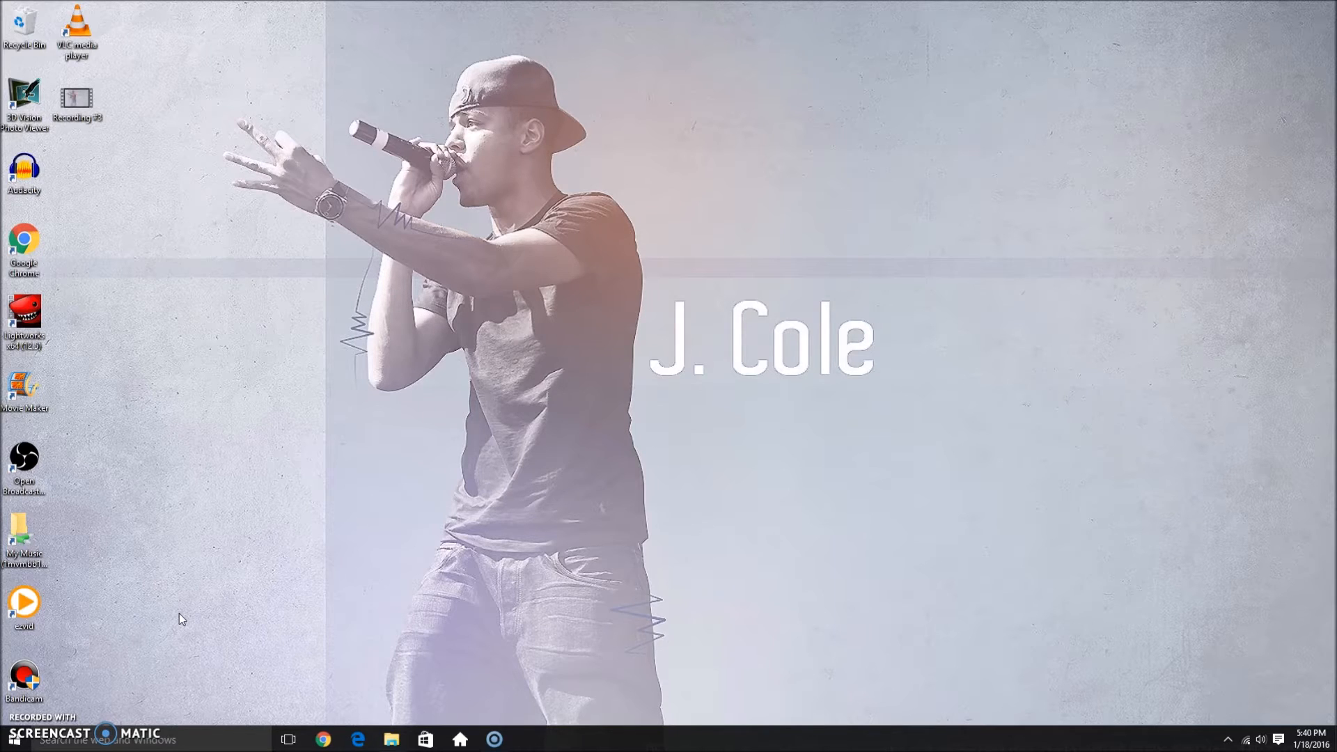
# Step: Search the web for "panzoid" in Google Chrome and open the Backgrounder 3 page from the results
pyautogui.click(324, 741)
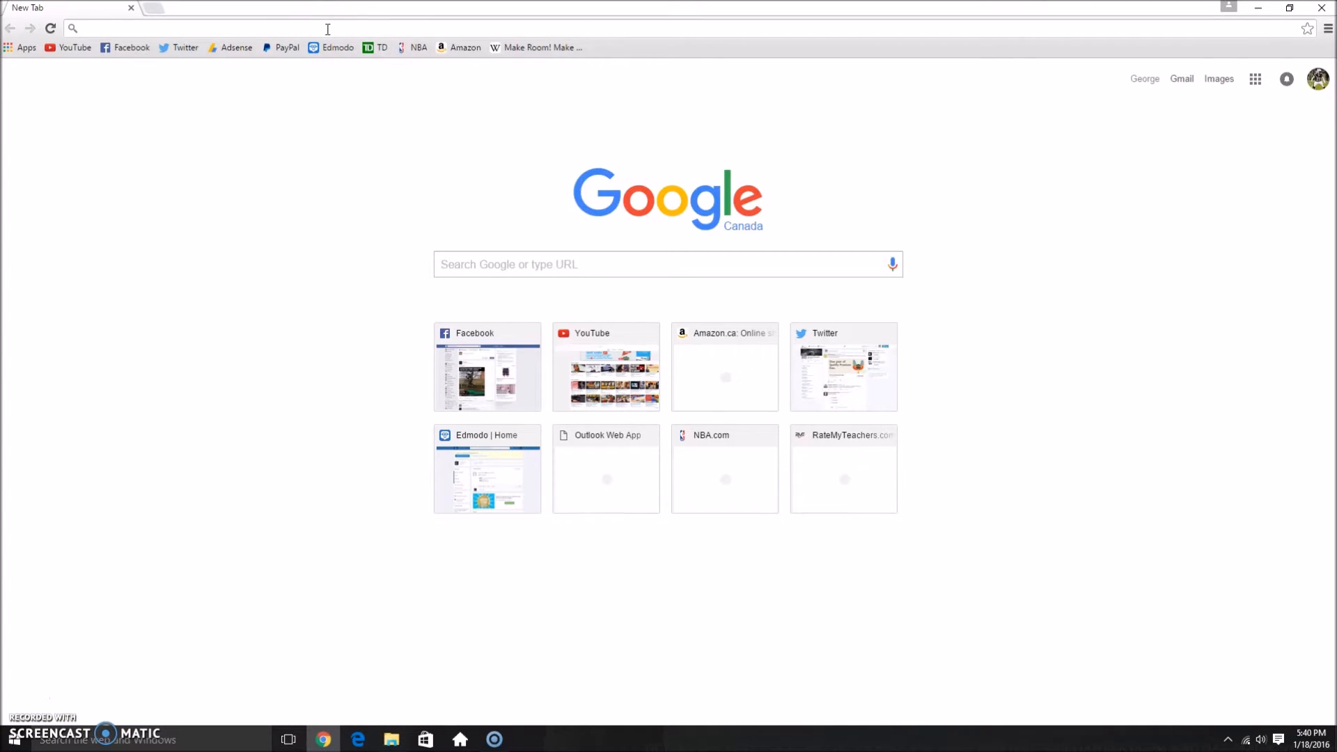
pyautogui.click(328, 29)
pyautogui.write('panzoid')
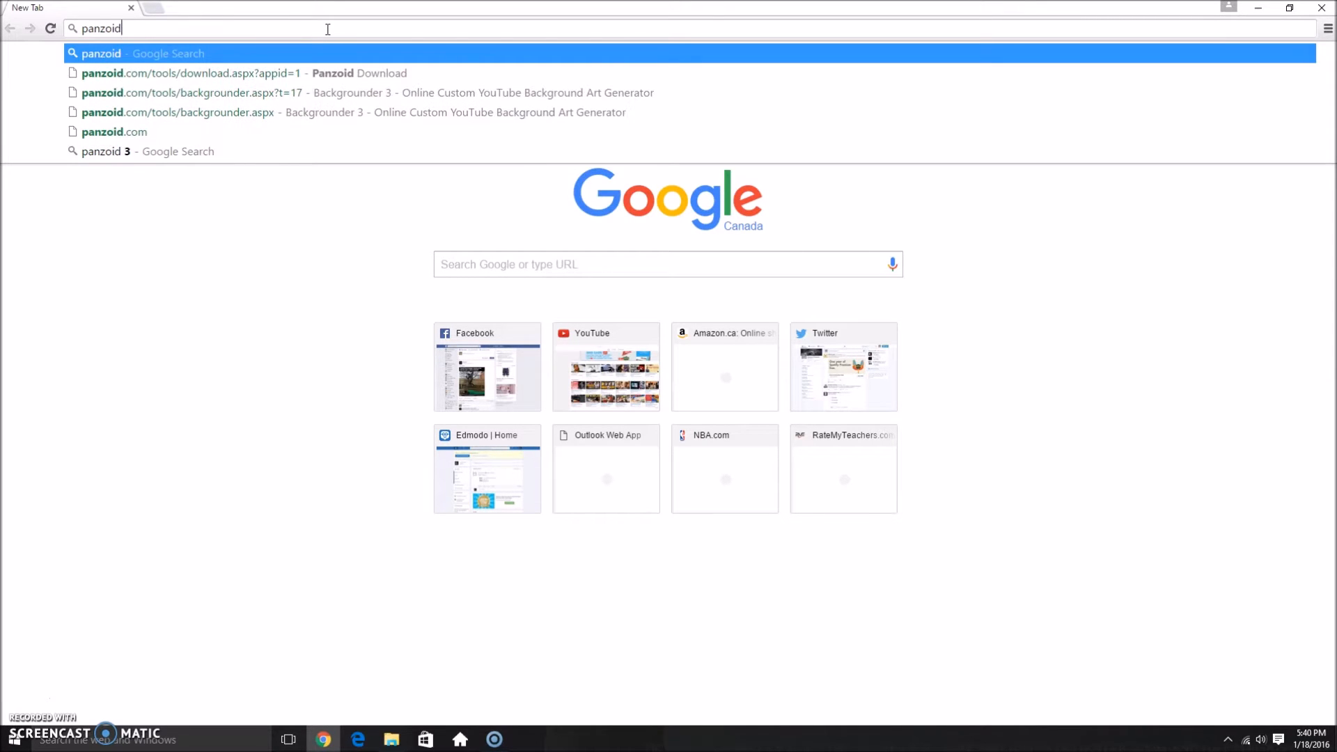
pyautogui.press('Return')
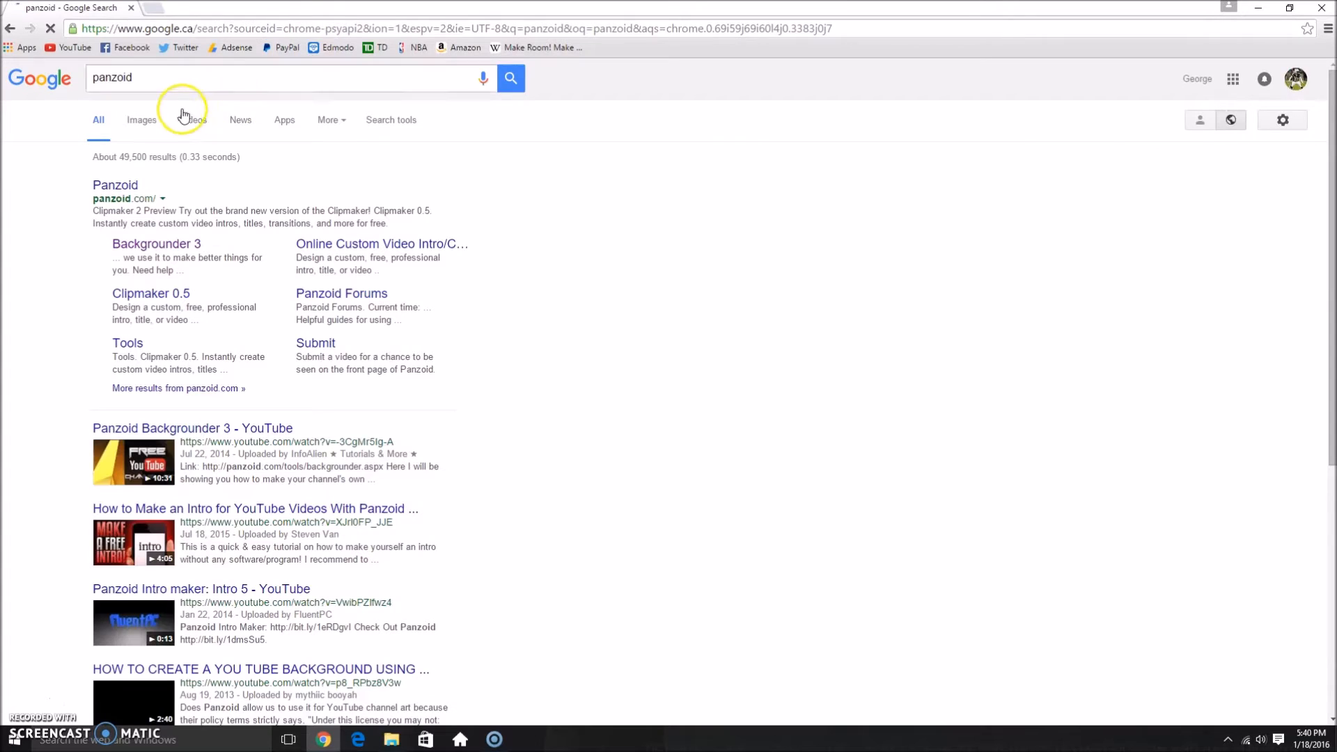
pyautogui.click(144, 245)
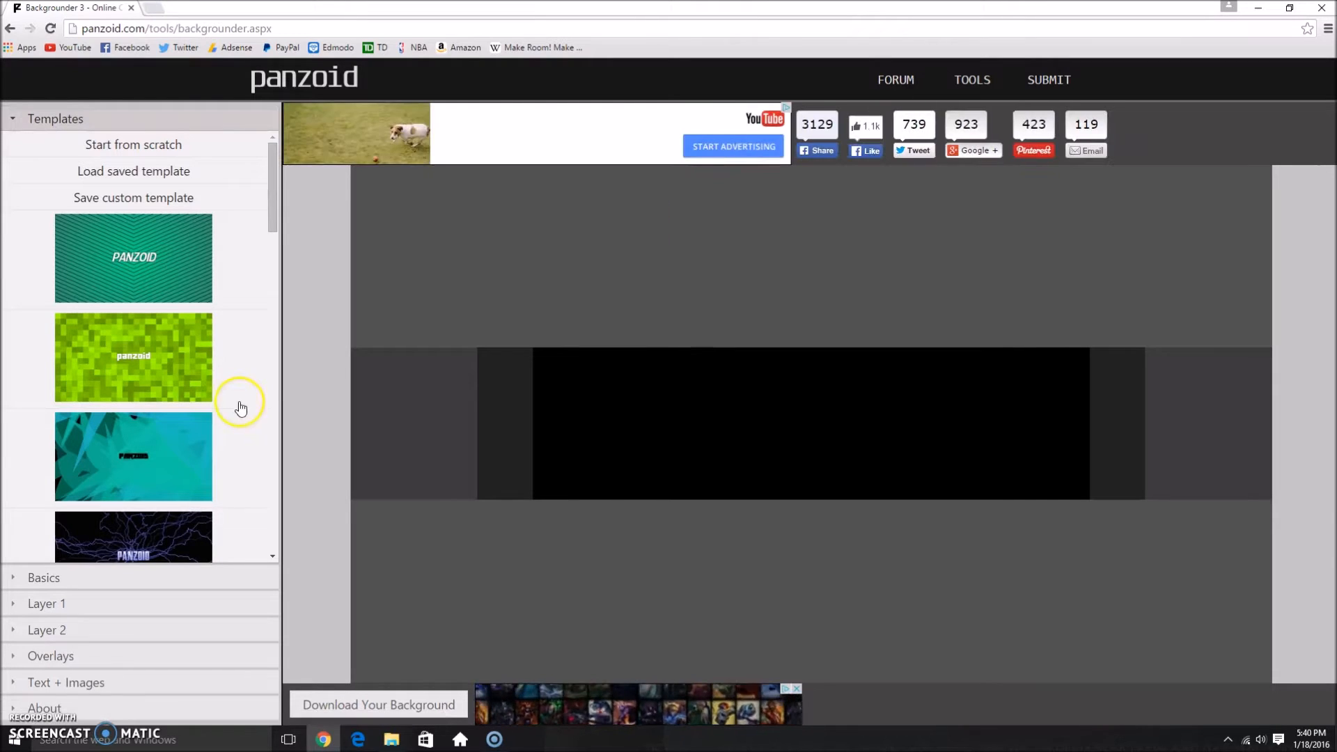
# Step: Set the type of the blank background to YouTube Thumbnail in the basic settings
pyautogui.scroll(-2, 253, 382)
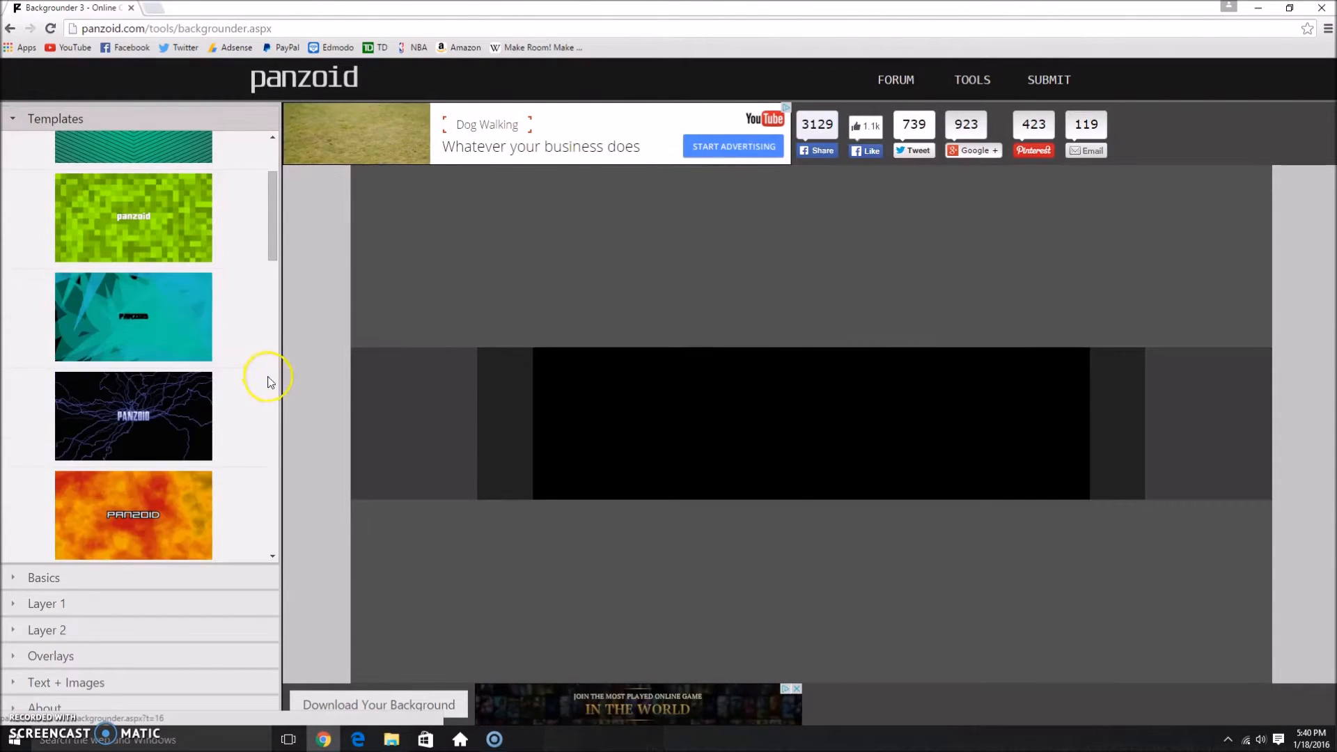
pyautogui.scroll(1, 262, 362)
pyautogui.scroll(1, 191, 314)
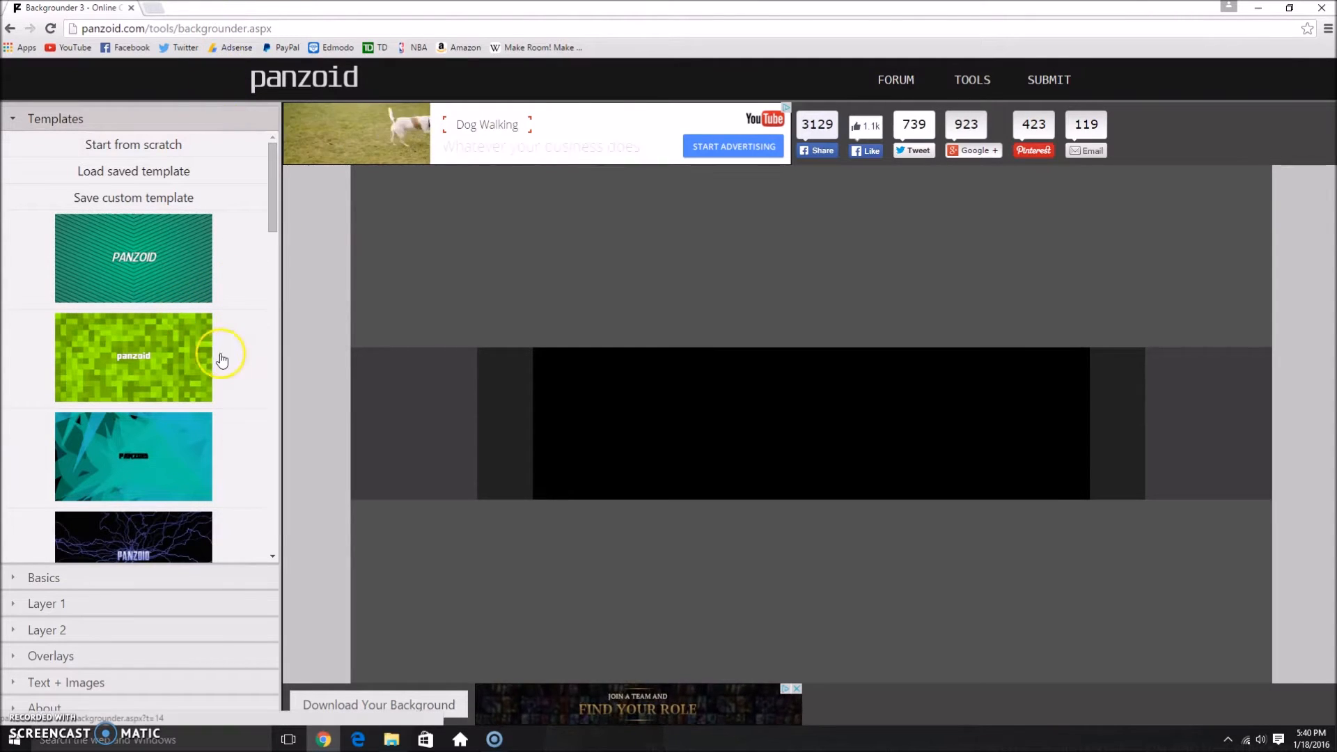
pyautogui.click(44, 576)
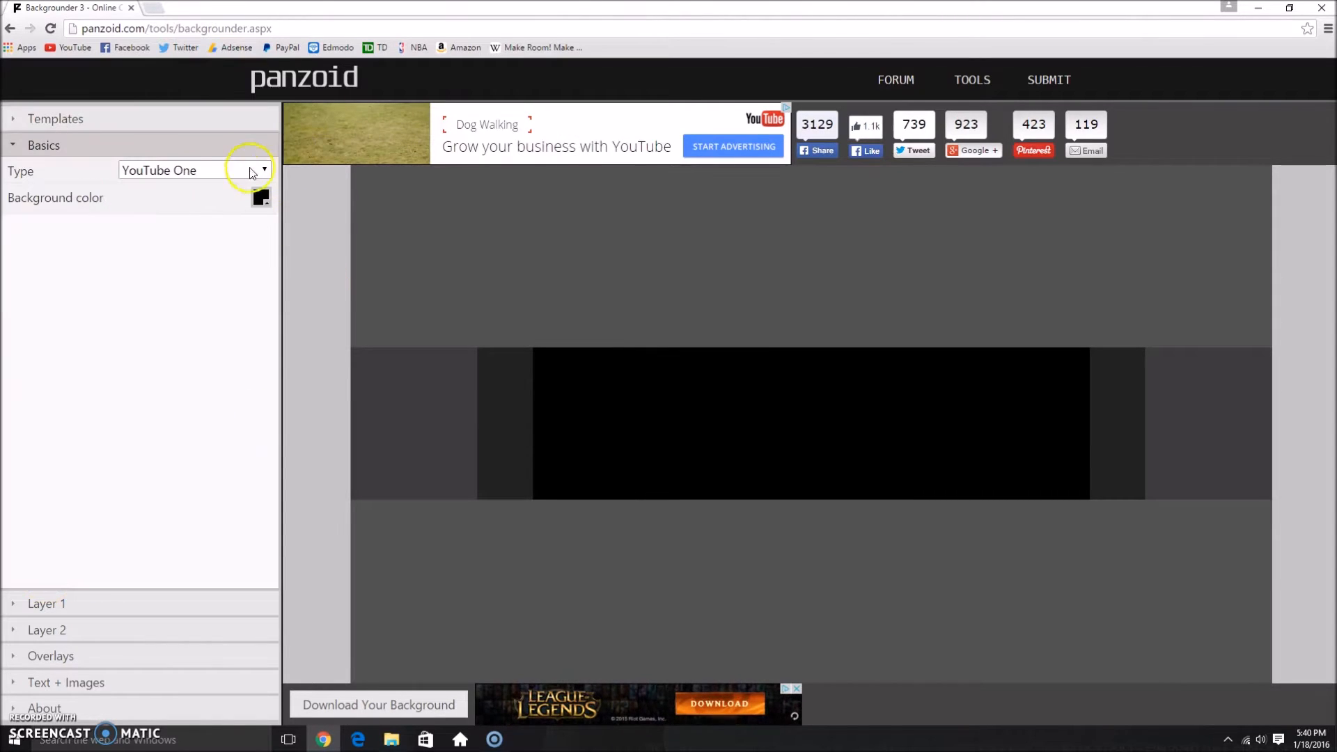
pyautogui.click(211, 171)
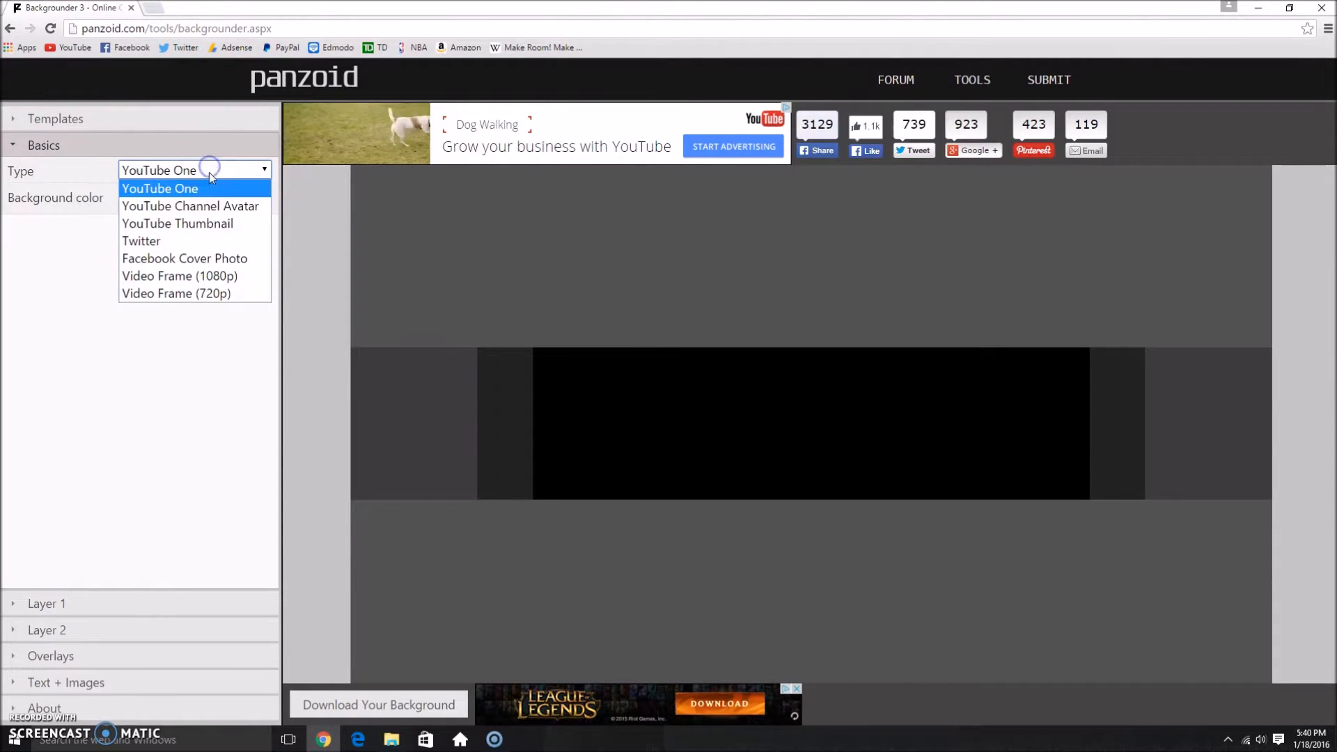
pyautogui.click(215, 221)
pyautogui.click(211, 171)
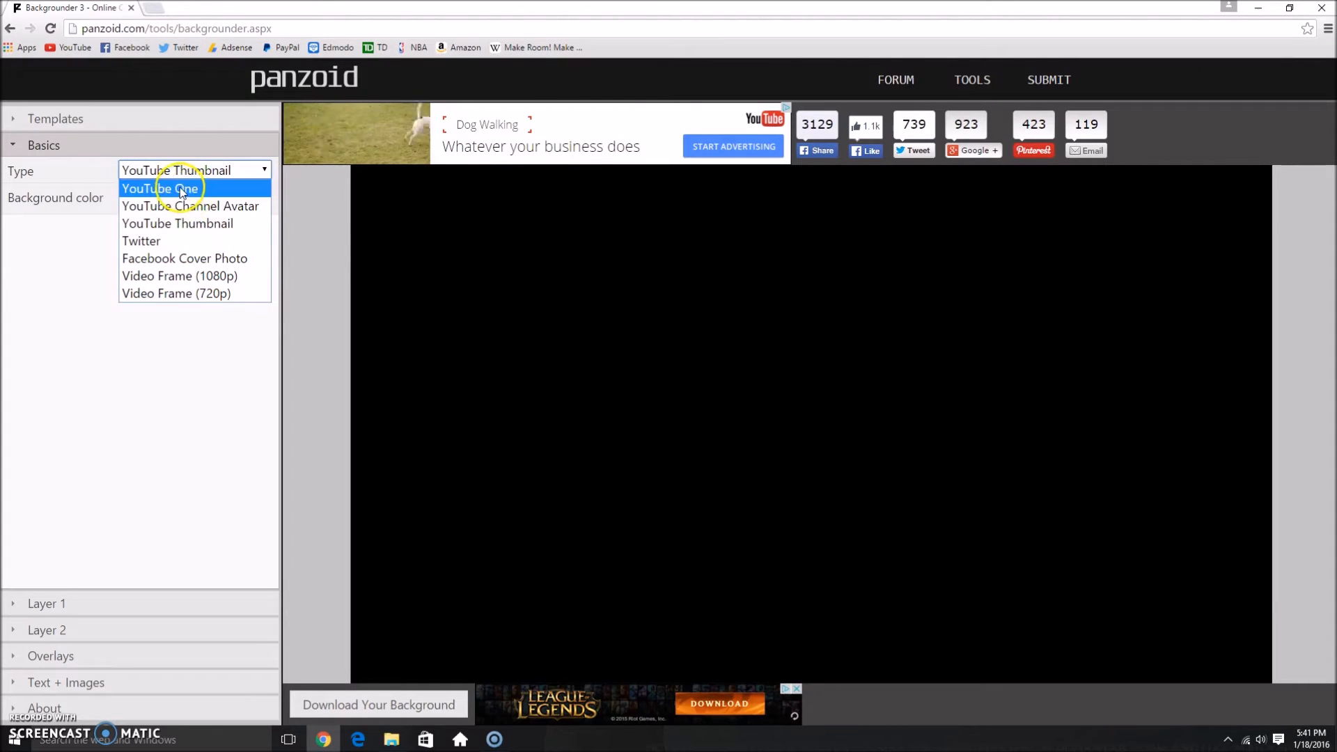
pyautogui.click(212, 225)
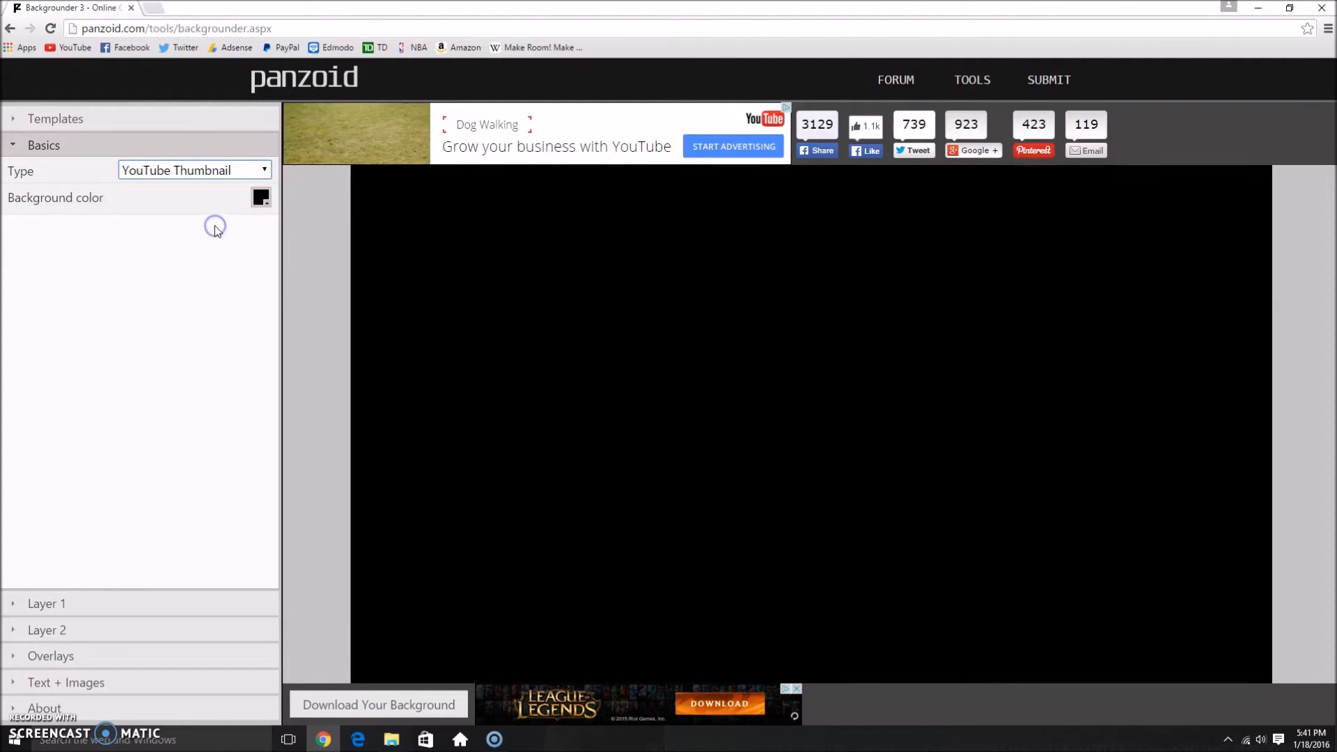
# Step: Browse the preset templates and load the orange and red clouds template
pyautogui.click(86, 127)
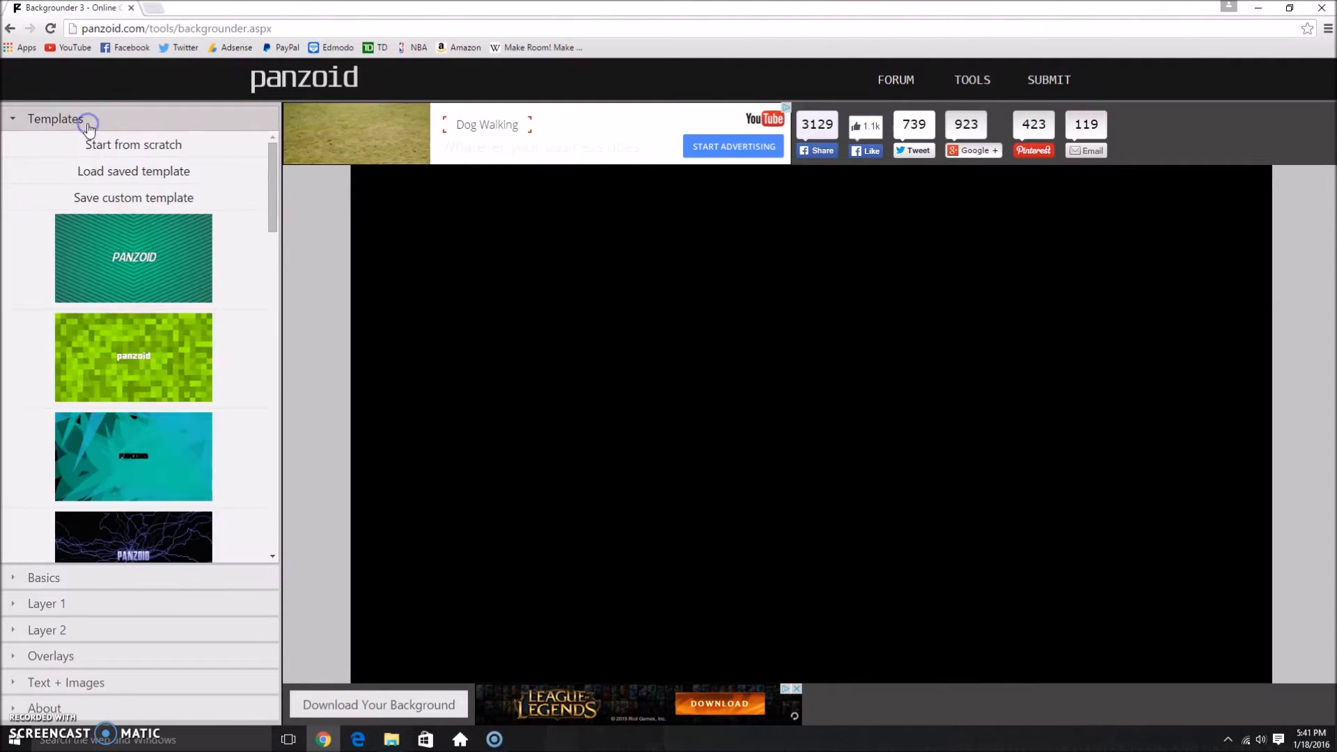
pyautogui.scroll(-2, 211, 279)
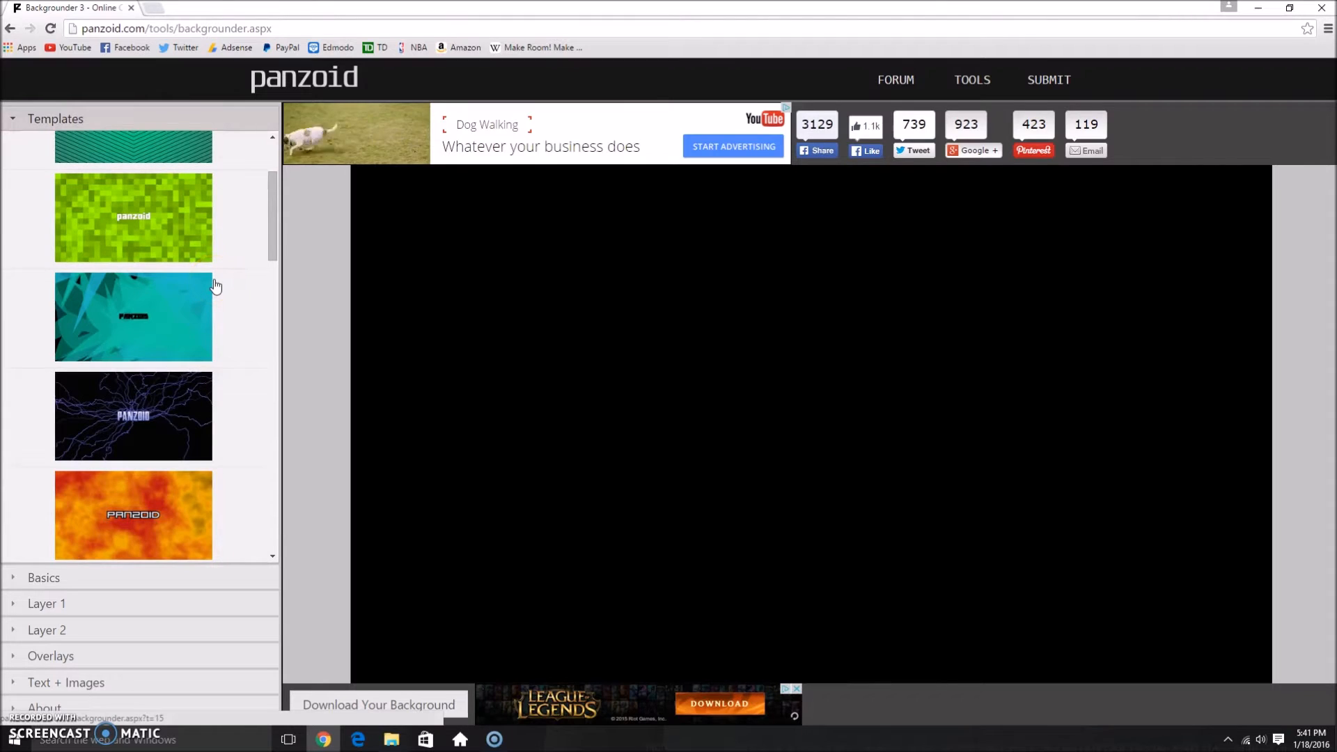
pyautogui.scroll(-5, 215, 294)
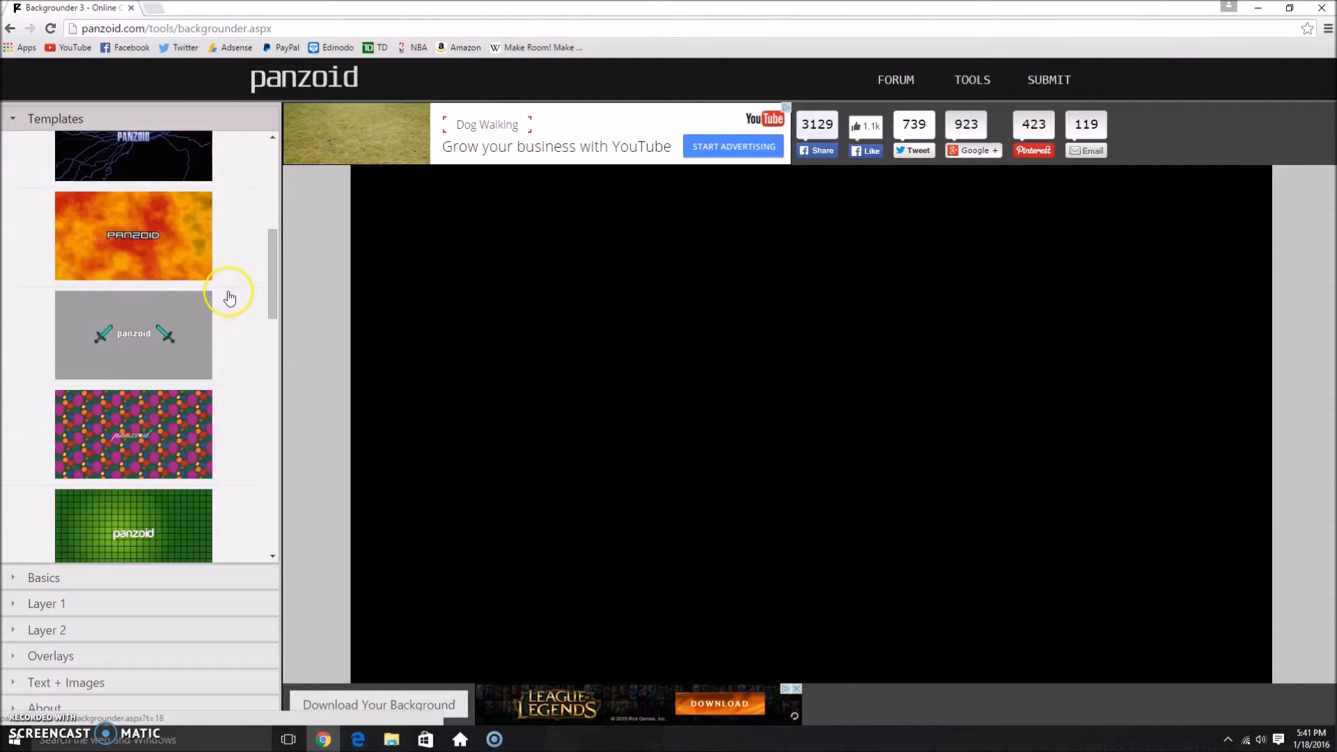
pyautogui.scroll(-2, 230, 298)
pyautogui.scroll(10, 230, 298)
pyautogui.scroll(-5, 230, 298)
pyautogui.click(218, 315)
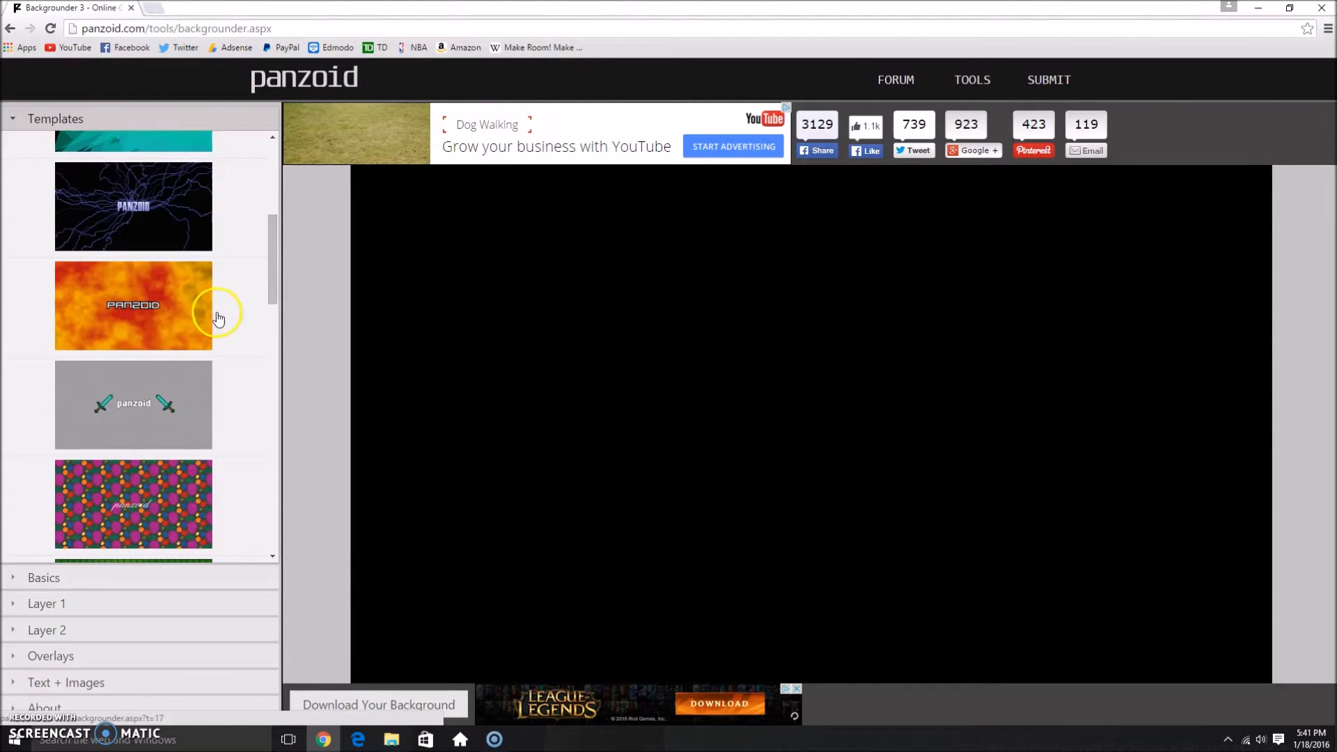
pyautogui.scroll(4, 188, 317)
pyautogui.scroll(-3, 189, 376)
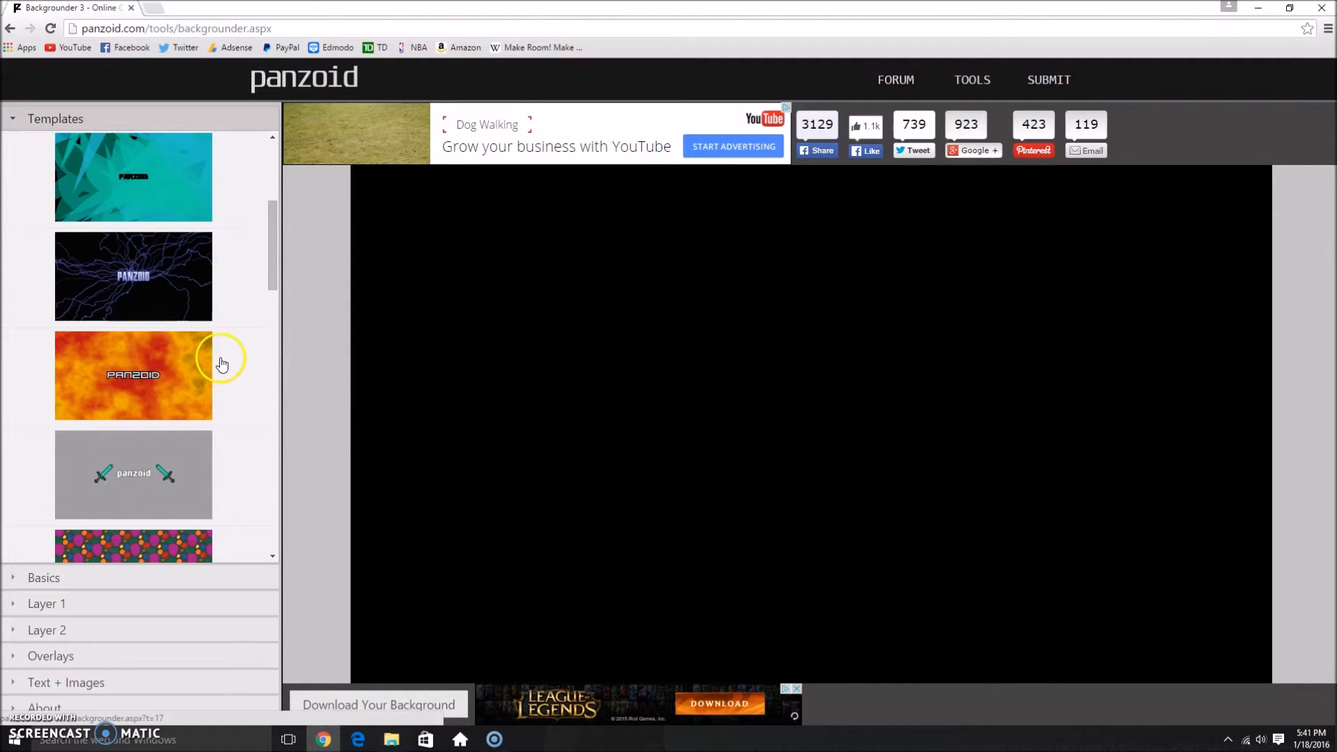
pyautogui.scroll(4, 223, 364)
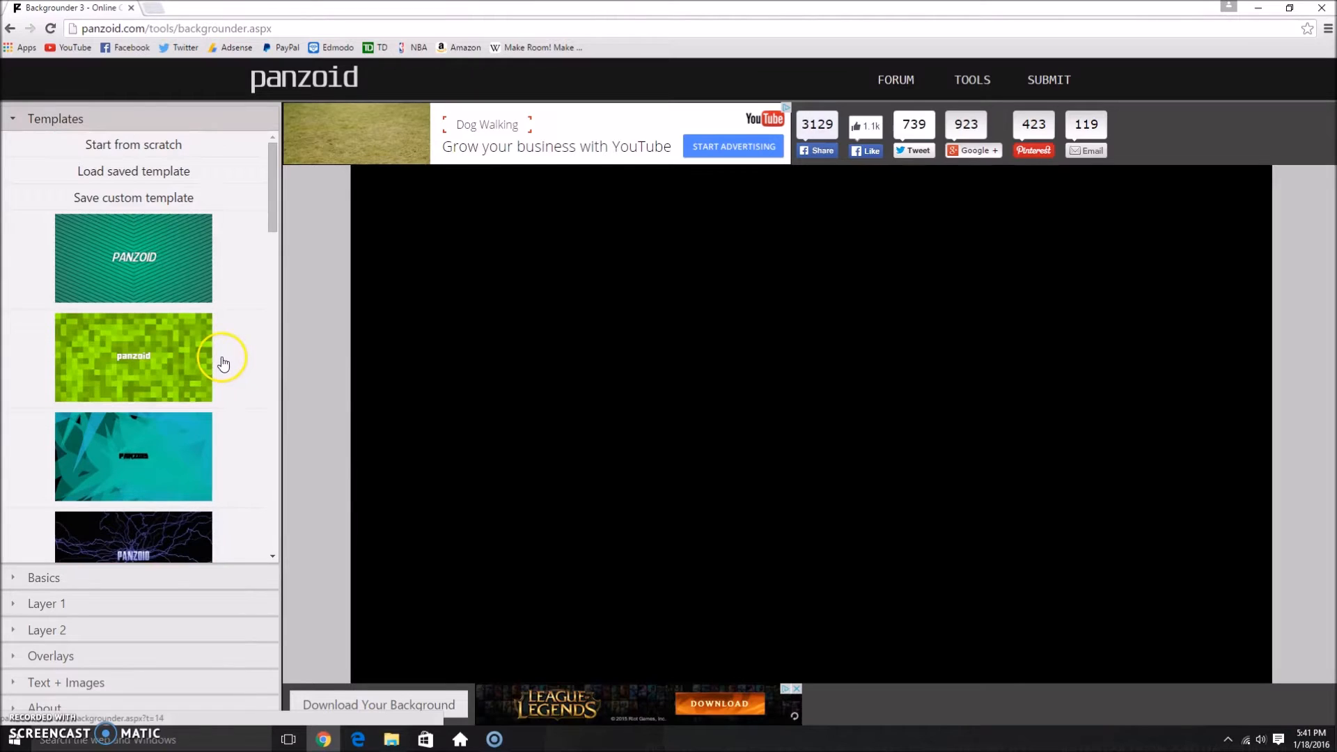
pyautogui.scroll(-5, 221, 360)
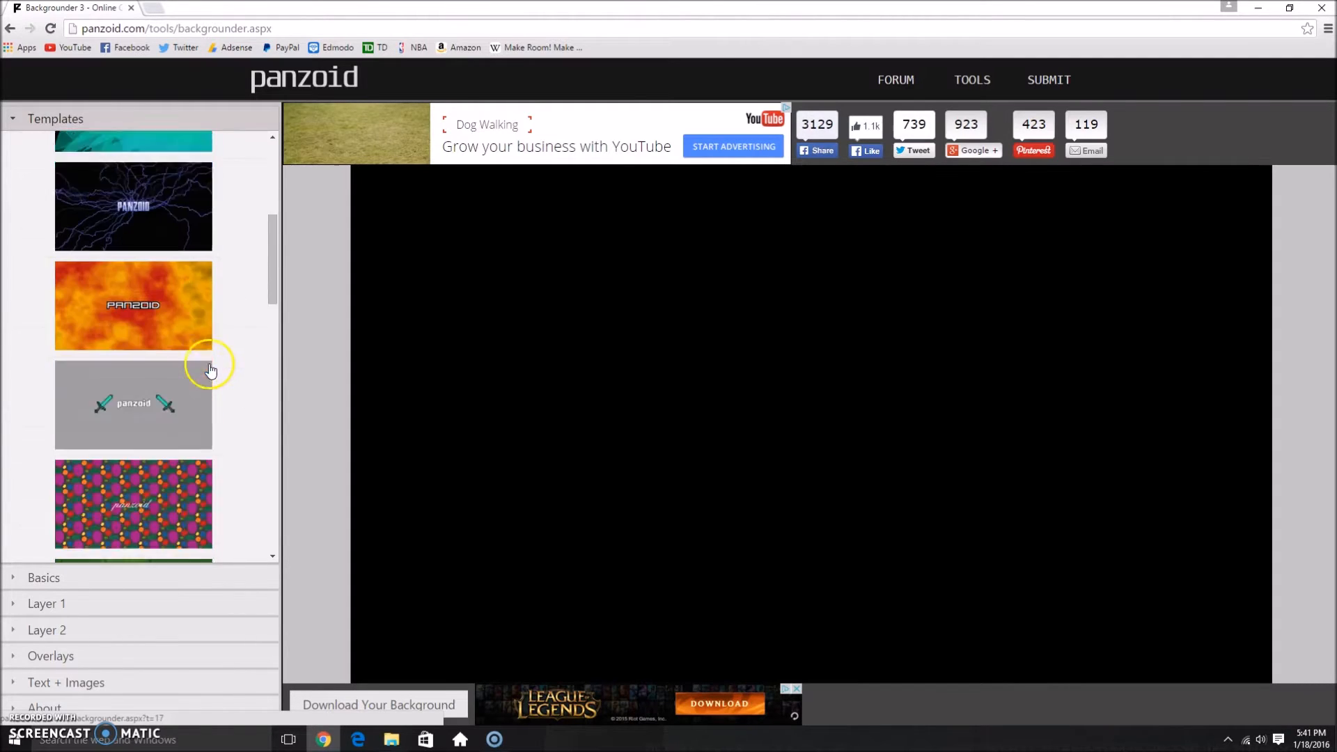
pyautogui.scroll(5, 195, 350)
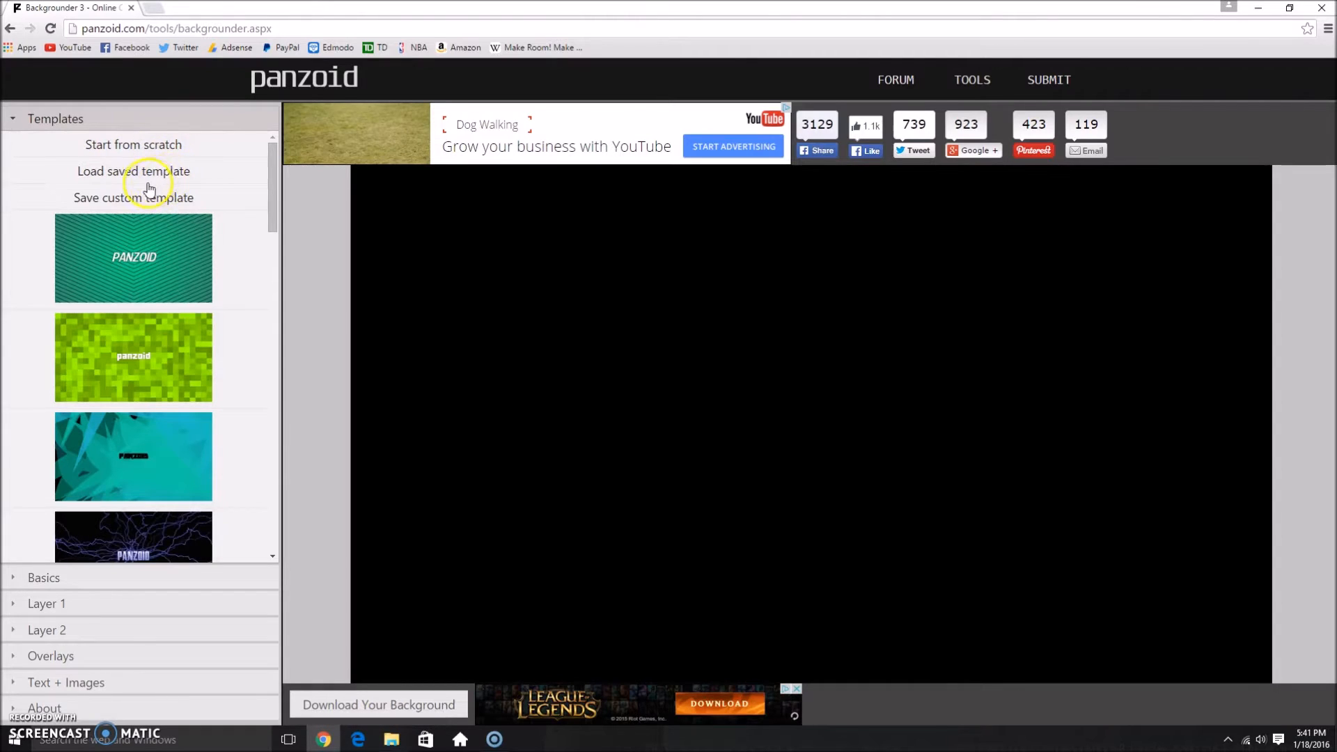
pyautogui.scroll(-3, 214, 244)
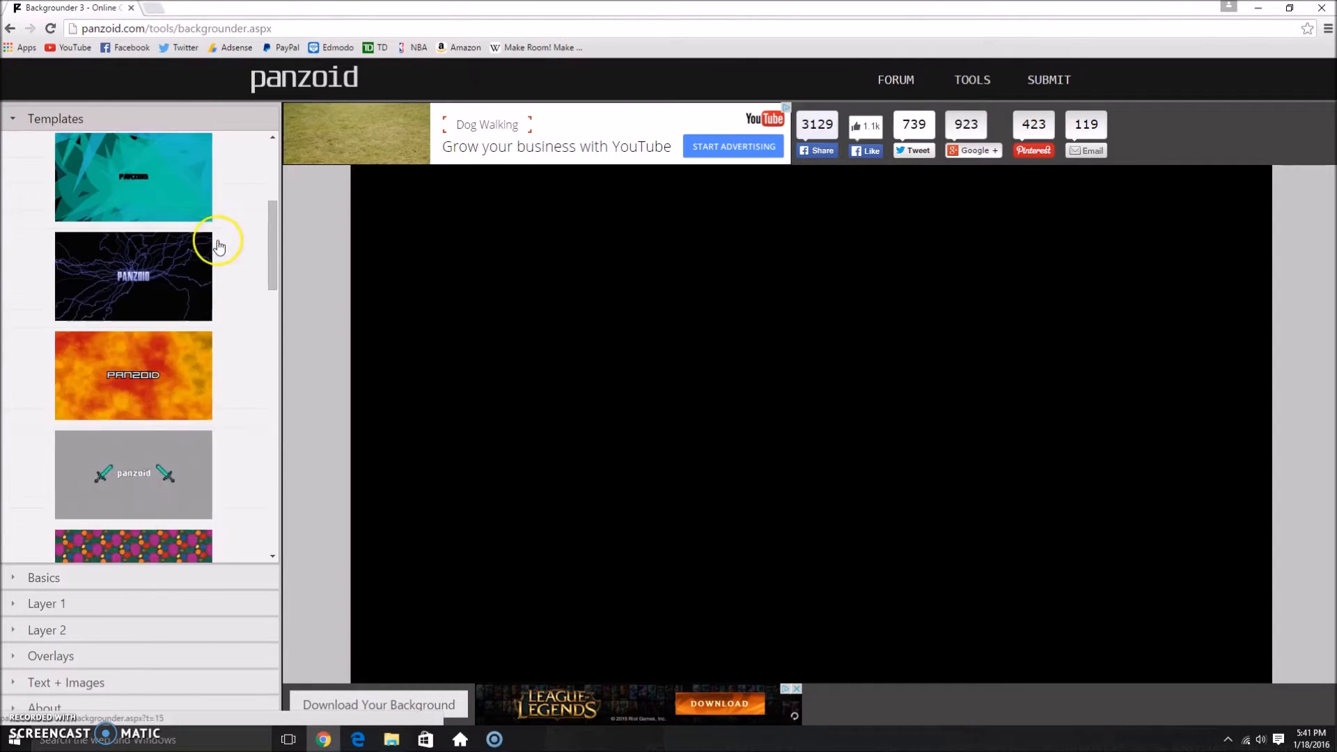
pyautogui.click(179, 352)
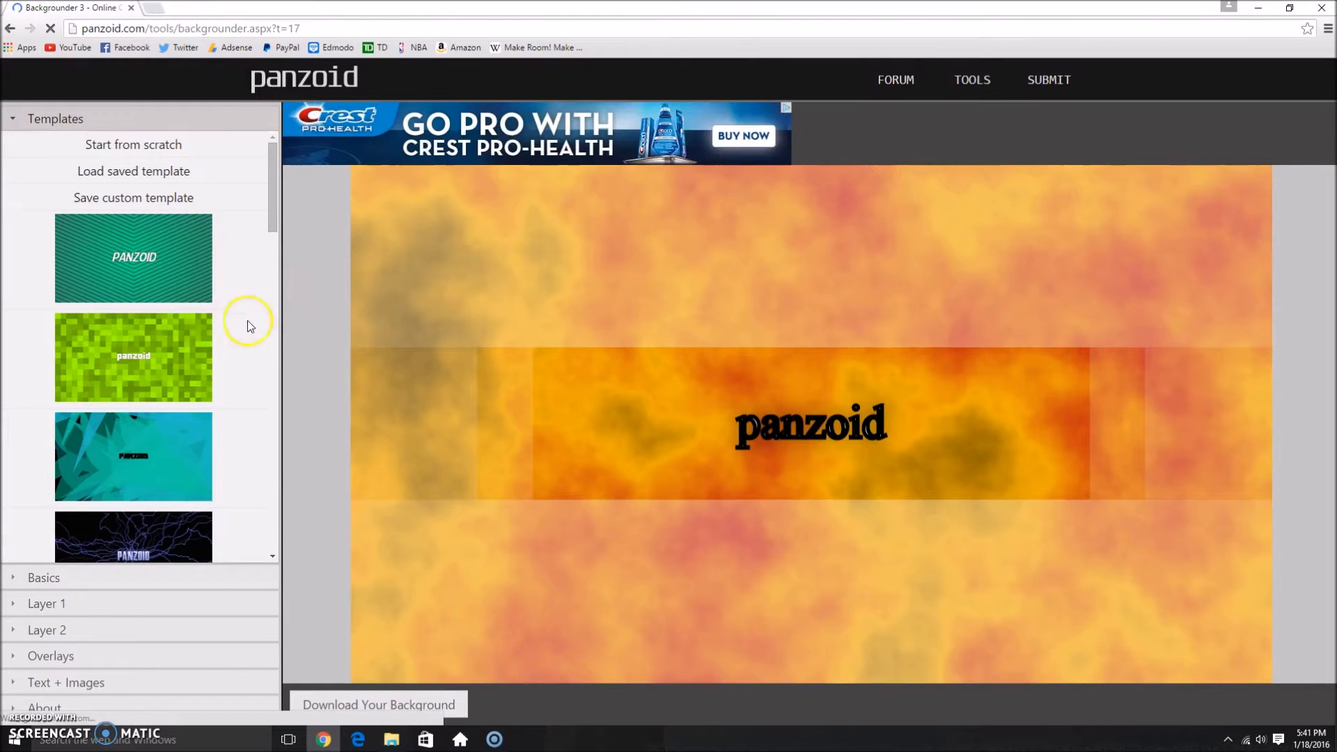
# Step: Set the type of the loaded clouds template to YouTube Thumbnail
pyautogui.click(248, 576)
pyautogui.click(204, 174)
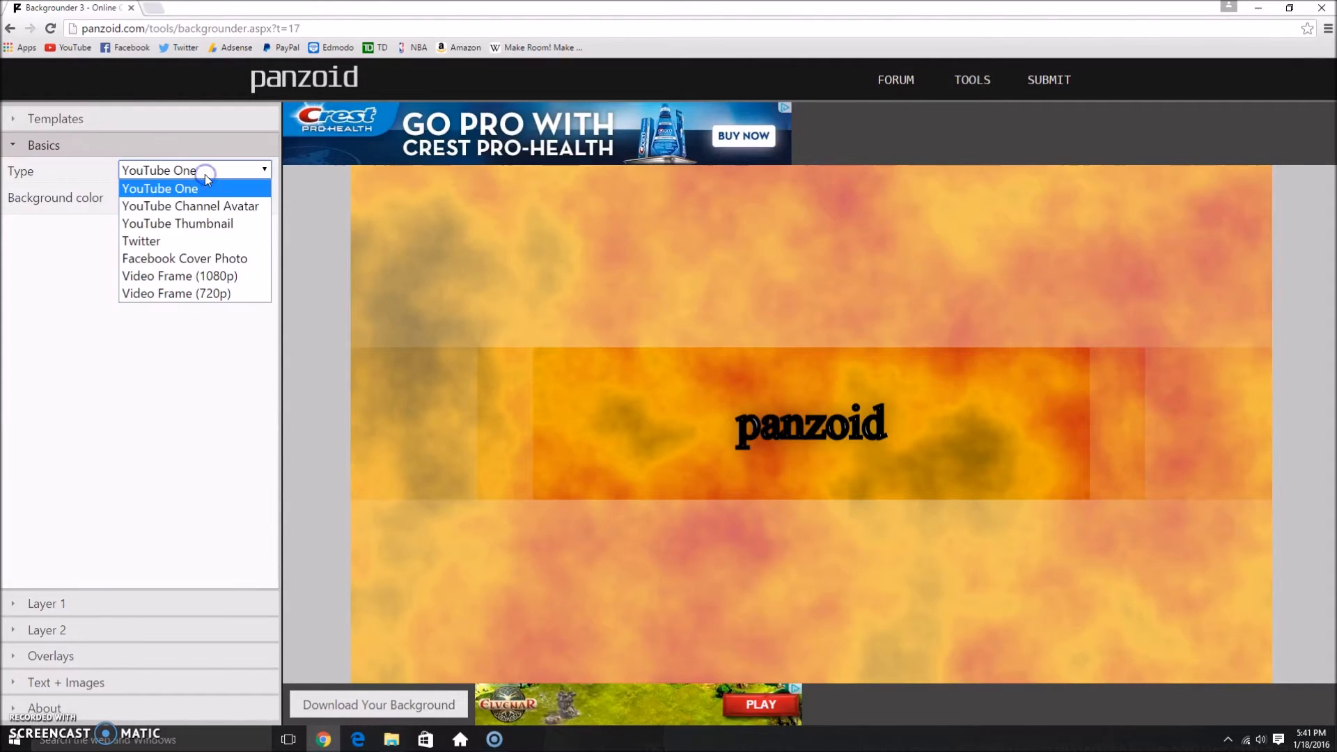
pyautogui.click(218, 231)
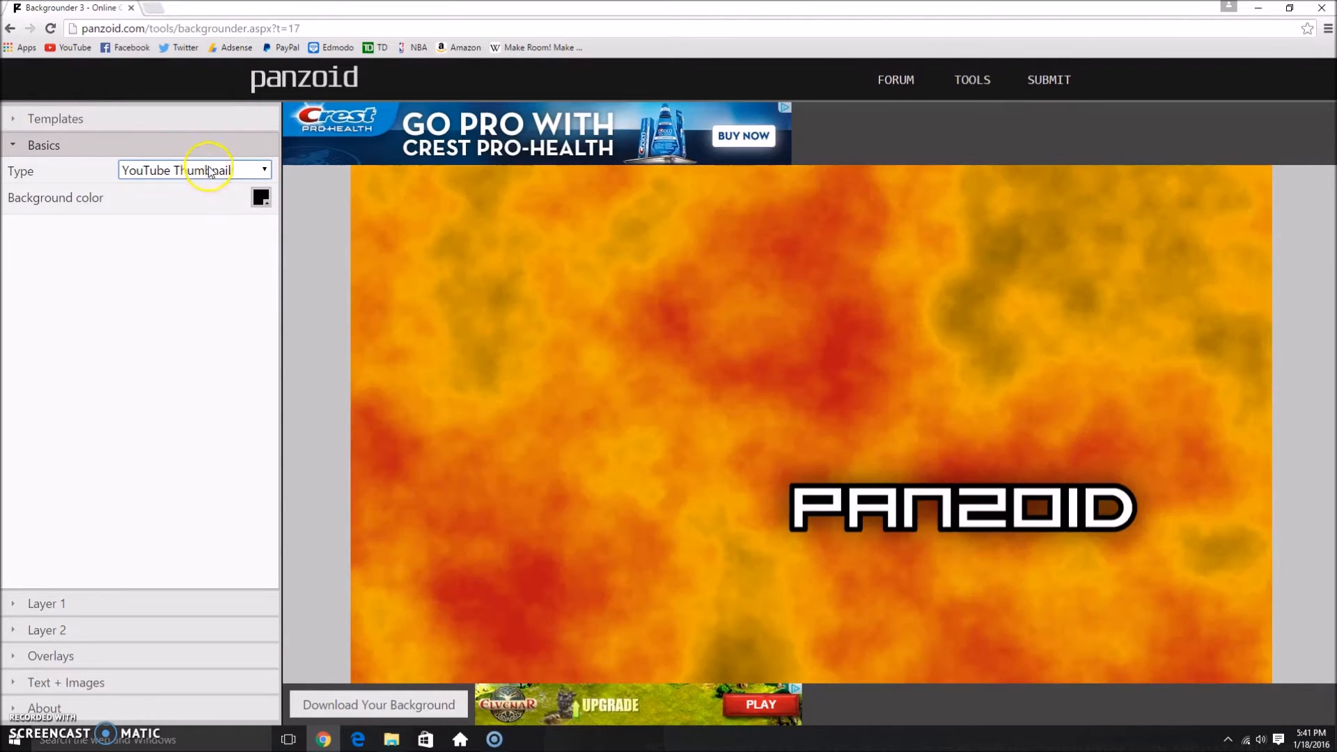
pyautogui.click(236, 172)
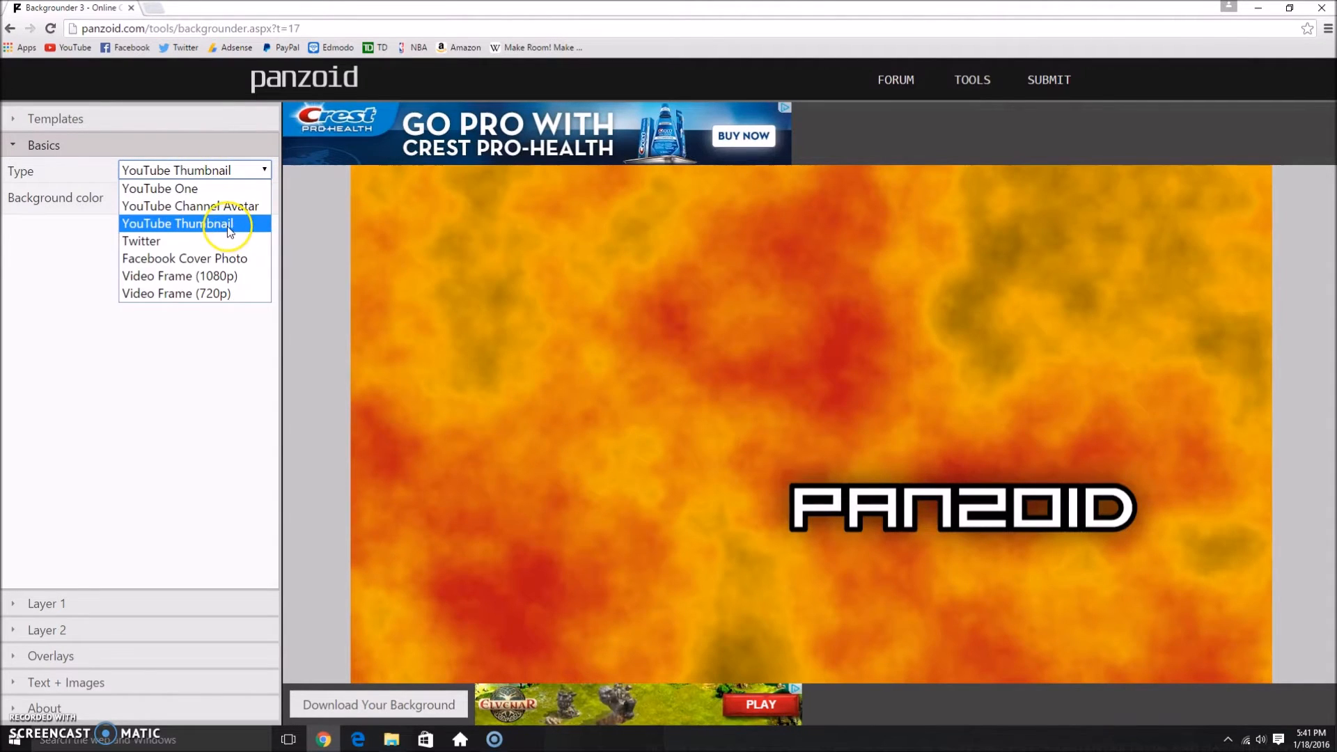
pyautogui.click(236, 224)
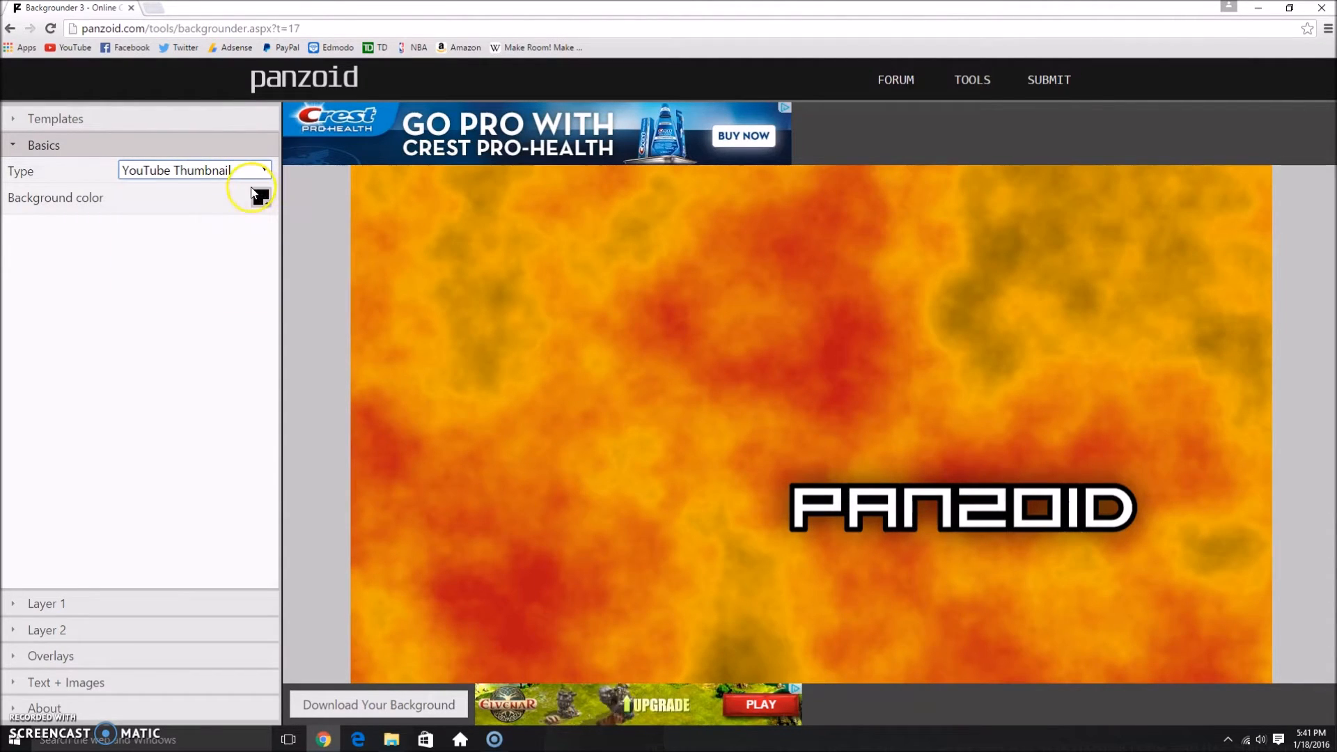
# Step: Change the black first colour stop of Layer 1's Clouds gradient to light pink, f2adad
pyautogui.click(236, 602)
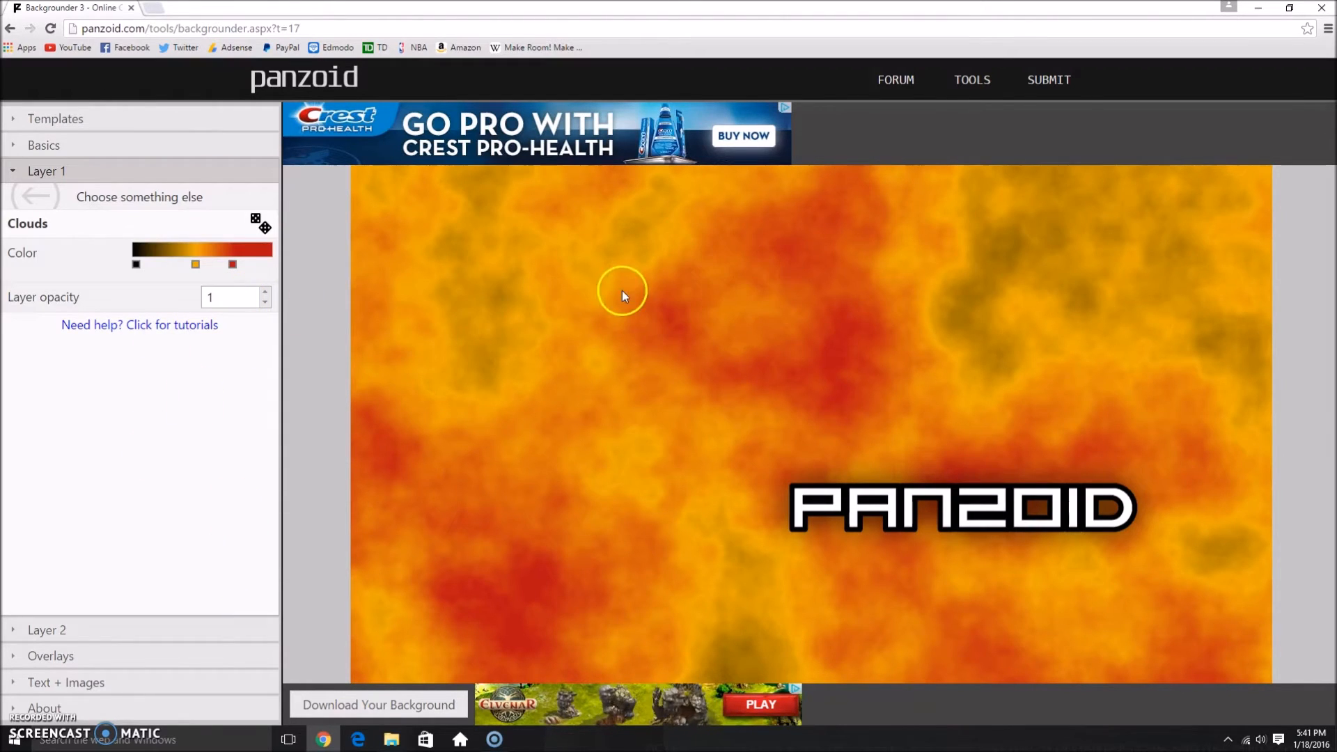
pyautogui.click(139, 267)
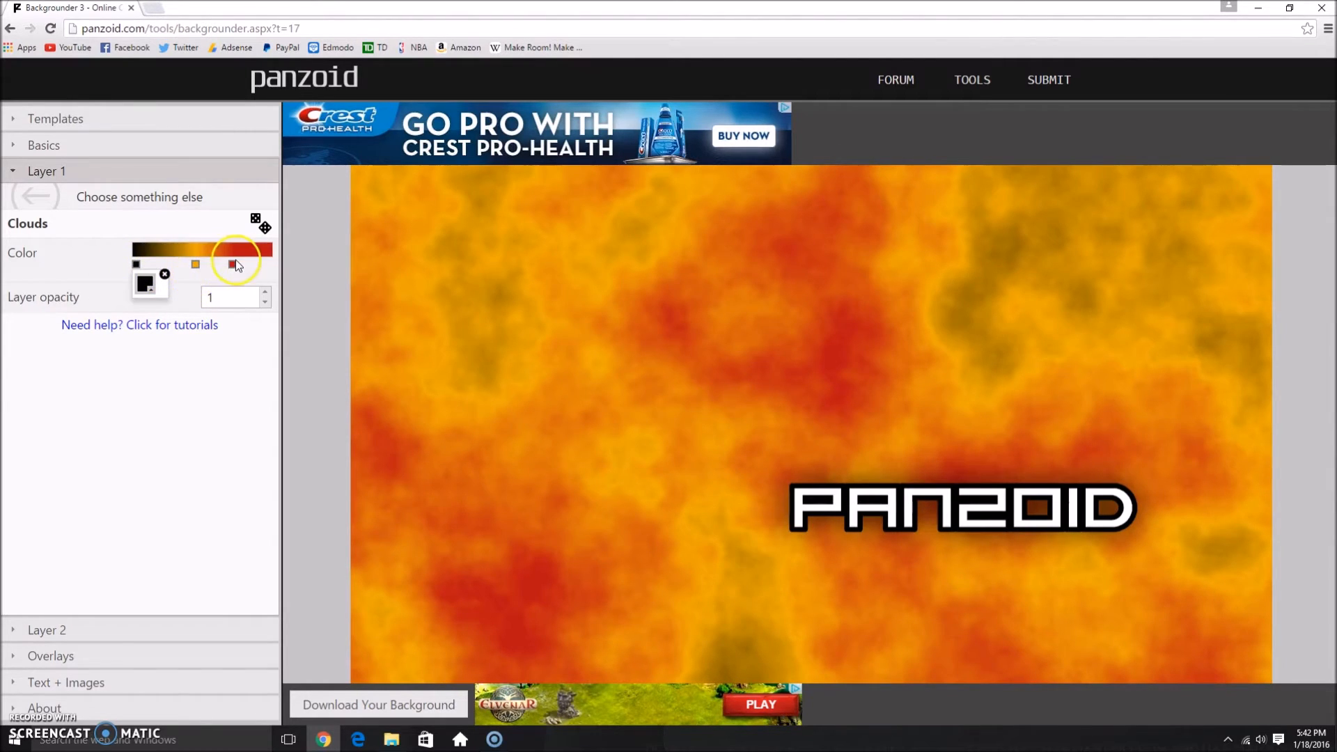
pyautogui.click(146, 284)
pyautogui.click(173, 294)
pyautogui.click(202, 292)
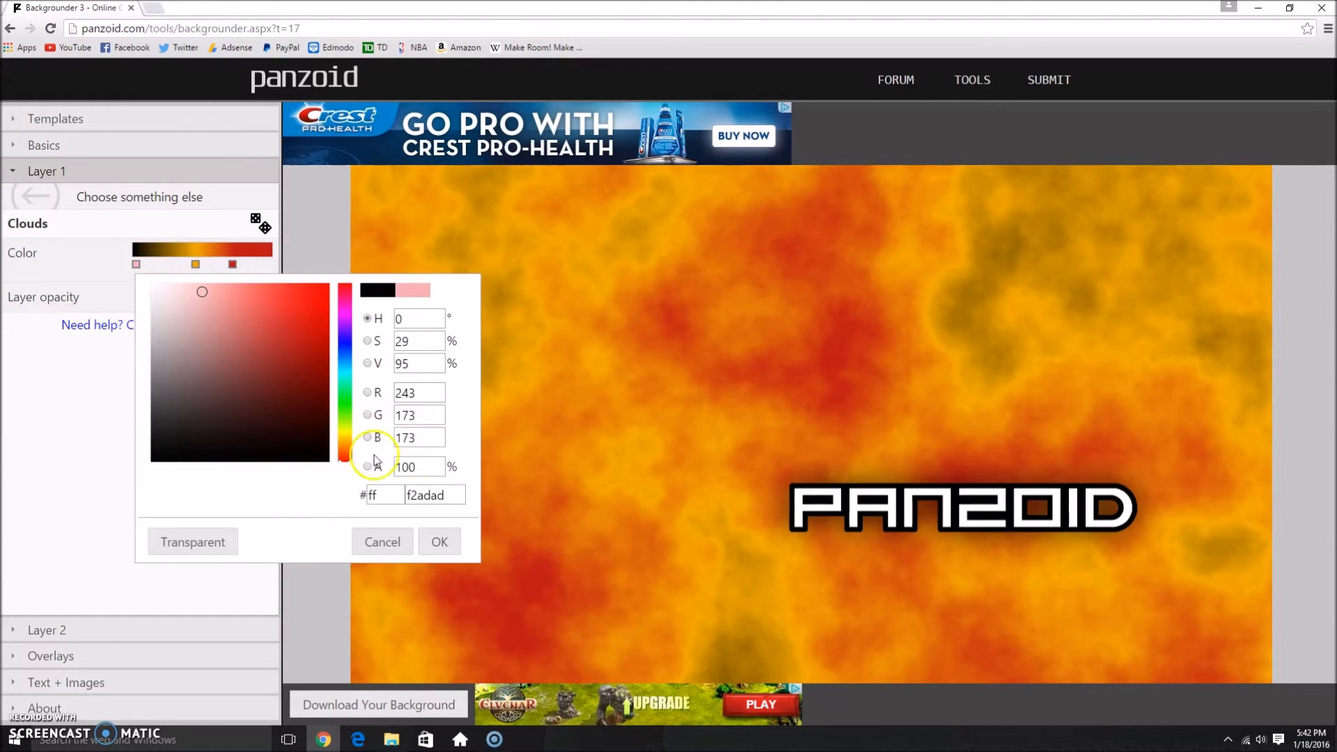
pyautogui.click(439, 542)
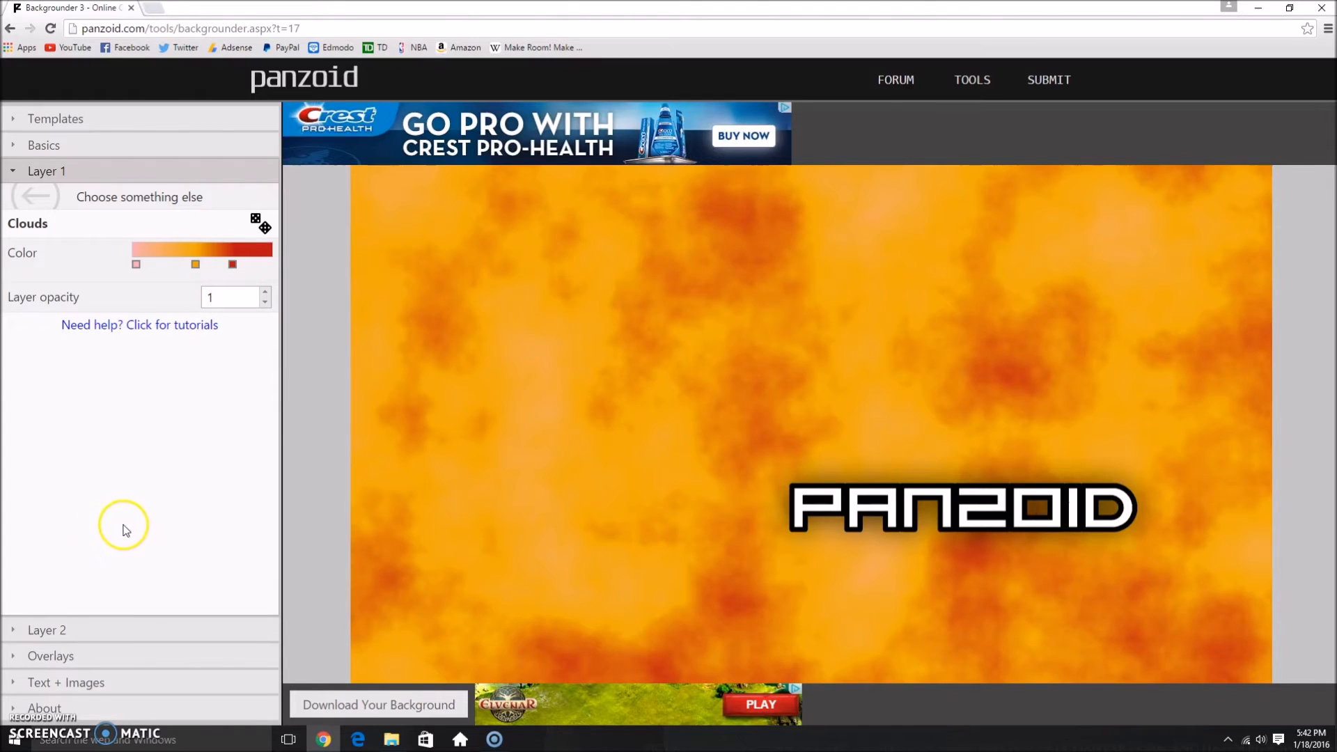
# Step: Delete the template's existing PANZOID text sprite from the thumbnail
pyautogui.click(161, 631)
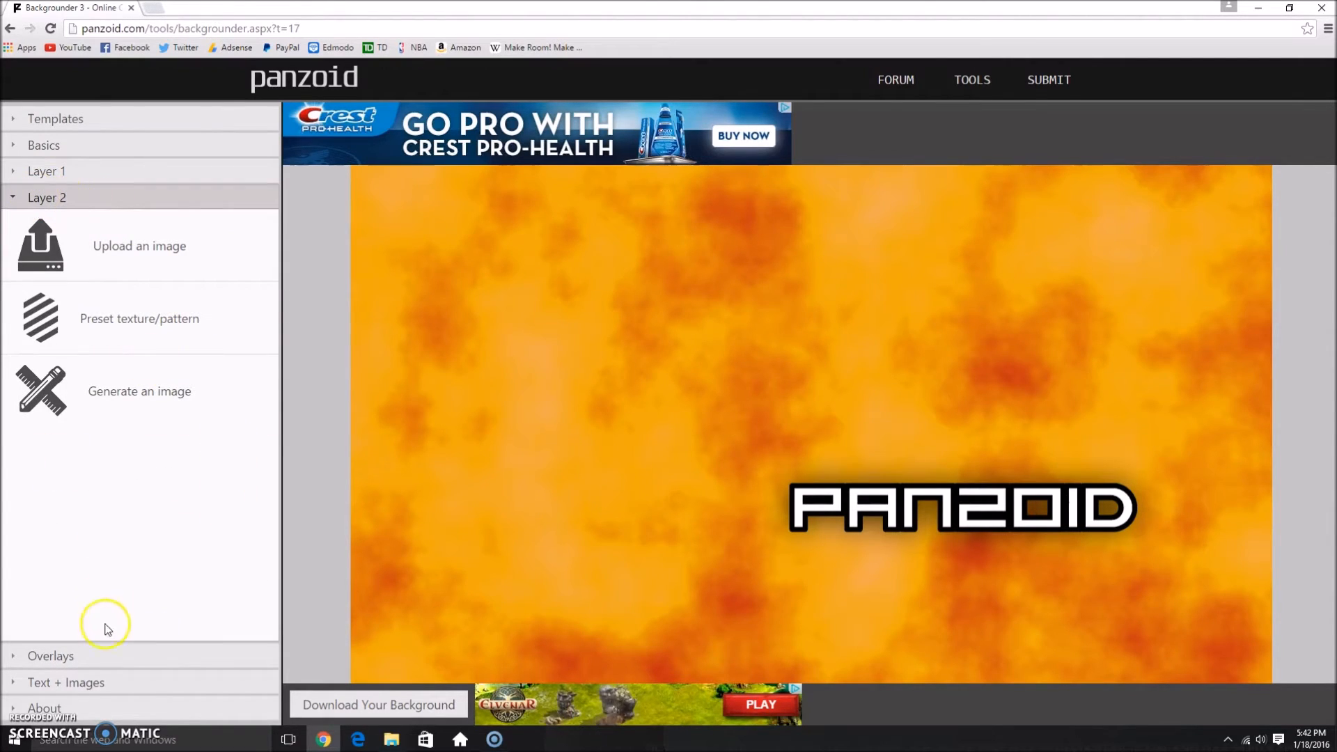
pyautogui.click(83, 682)
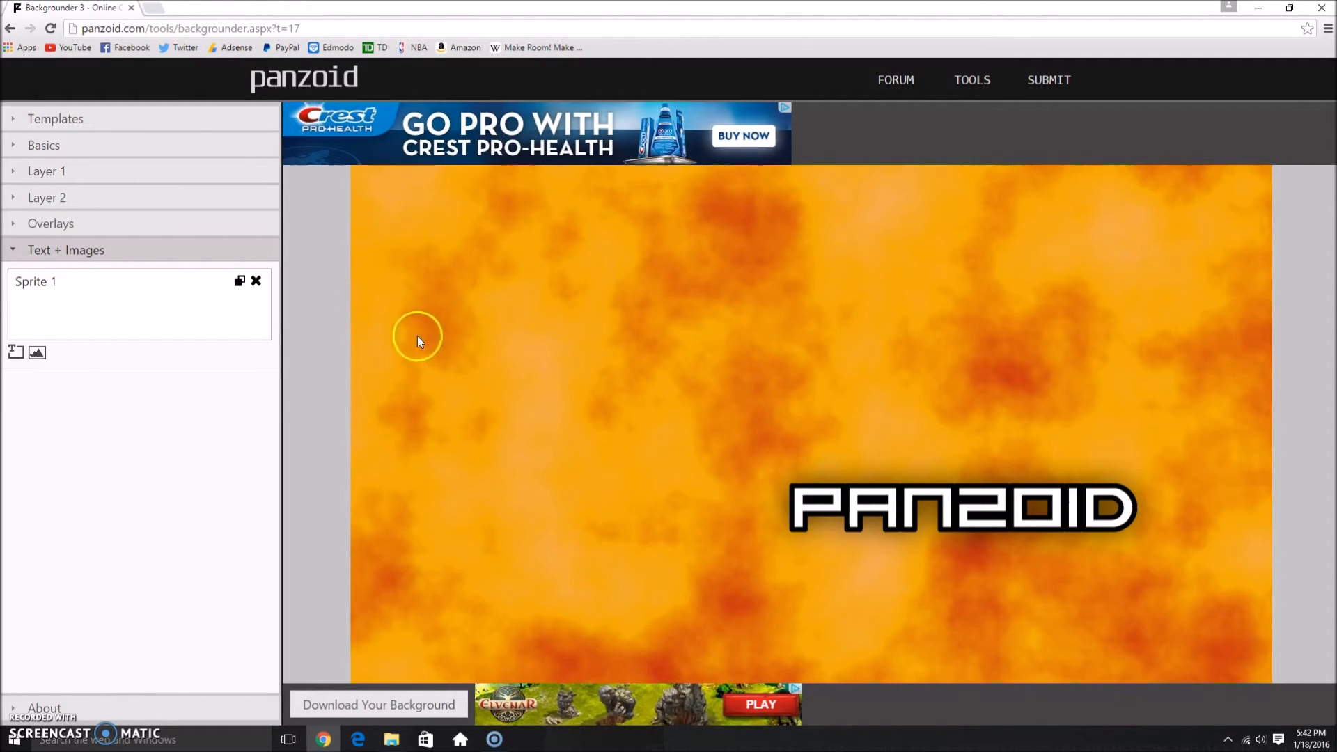
pyautogui.click(256, 280)
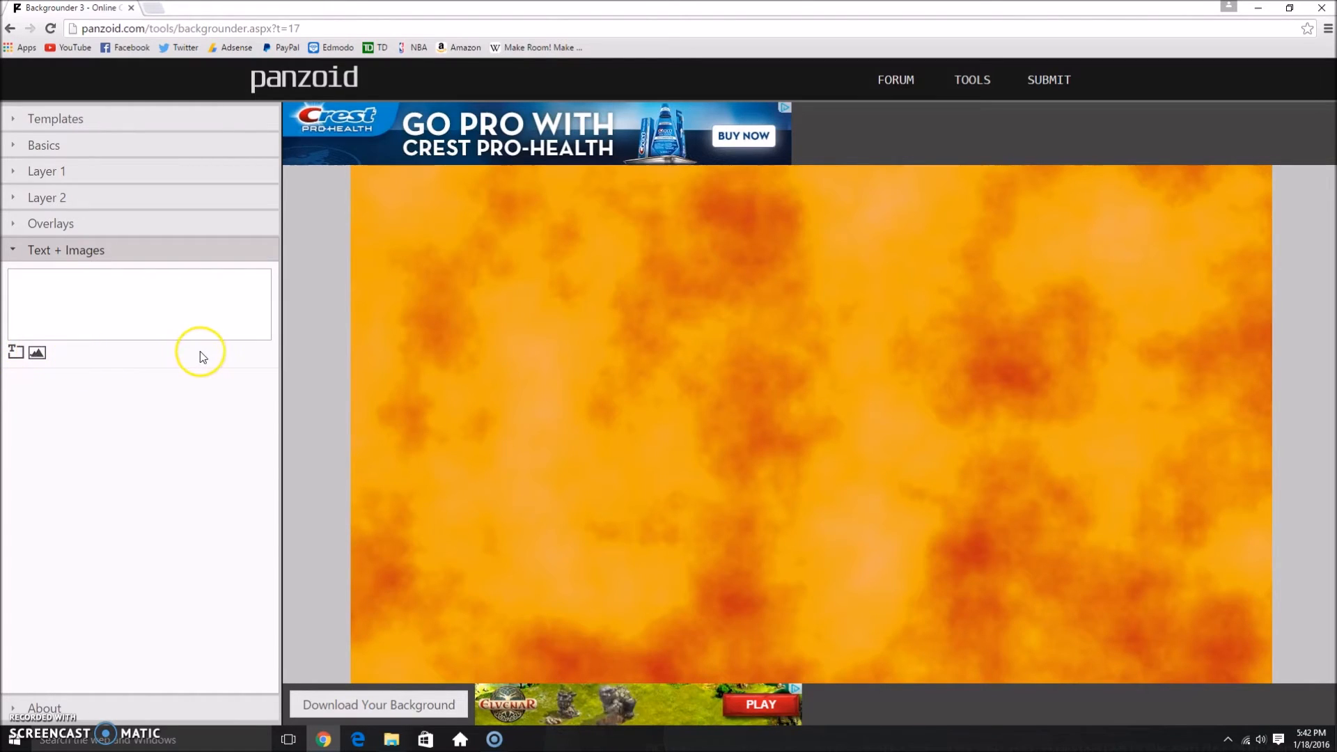
# Step: Add a new text sprite and move it slightly above the centre, to about X 962, Y 499
pyautogui.click(14, 354)
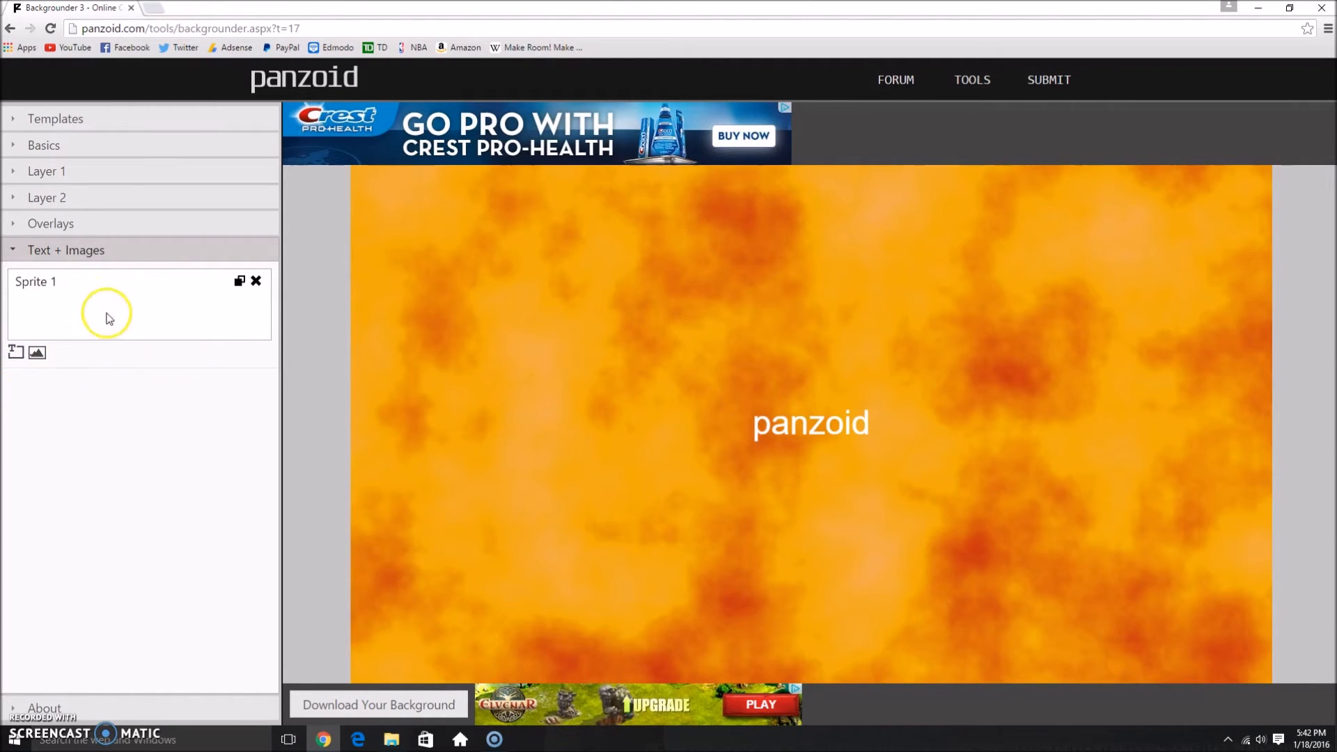
pyautogui.click(103, 293)
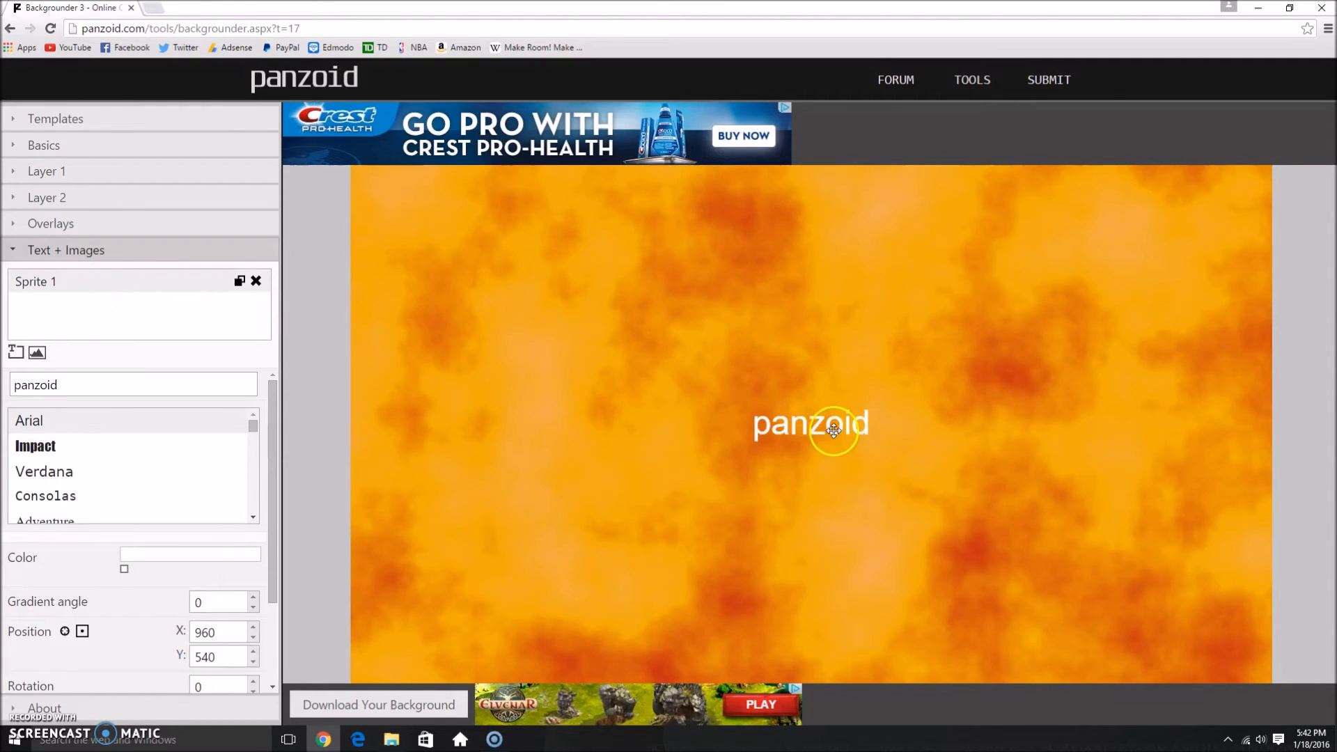
pyautogui.moveTo(833, 429); pyautogui.dragTo(835, 411)
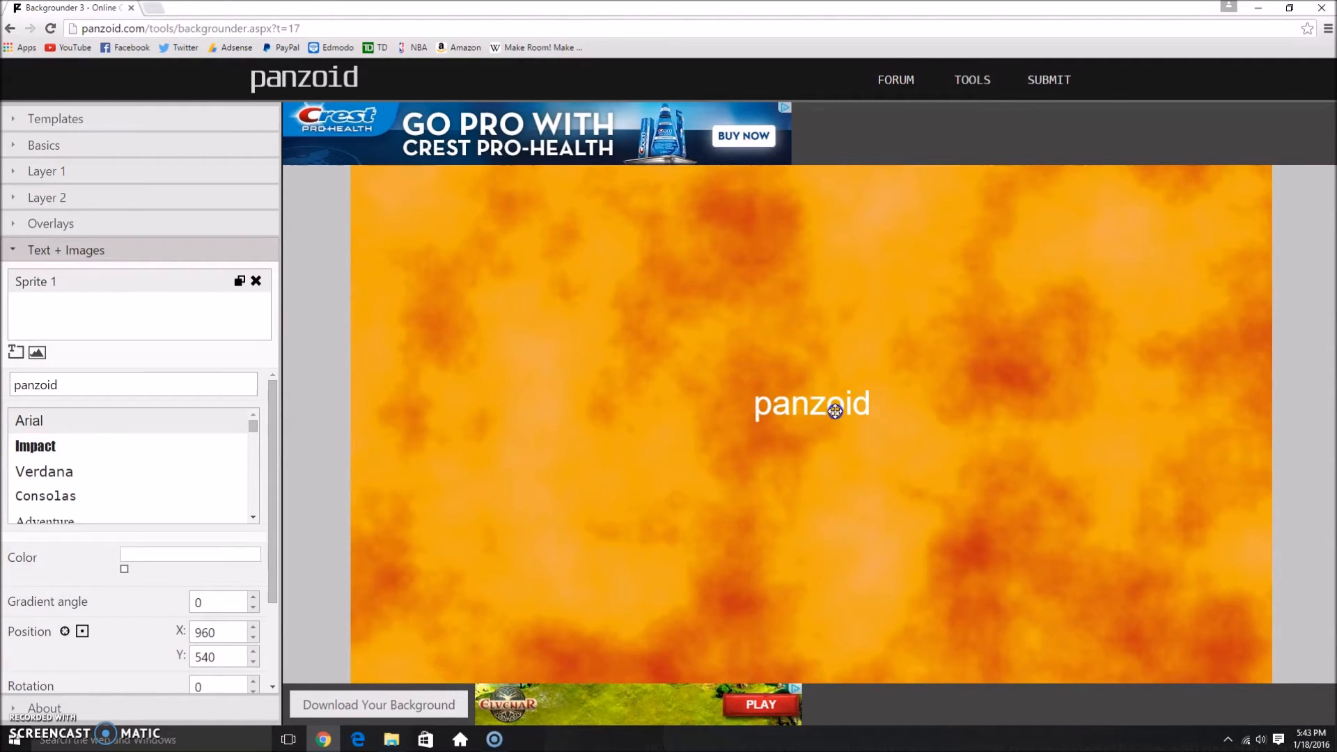
# Step: Set the font of the new text sprite to Impact and look through the other available fonts
pyautogui.click(141, 382)
pyautogui.hotkey('ctrl', 'a')
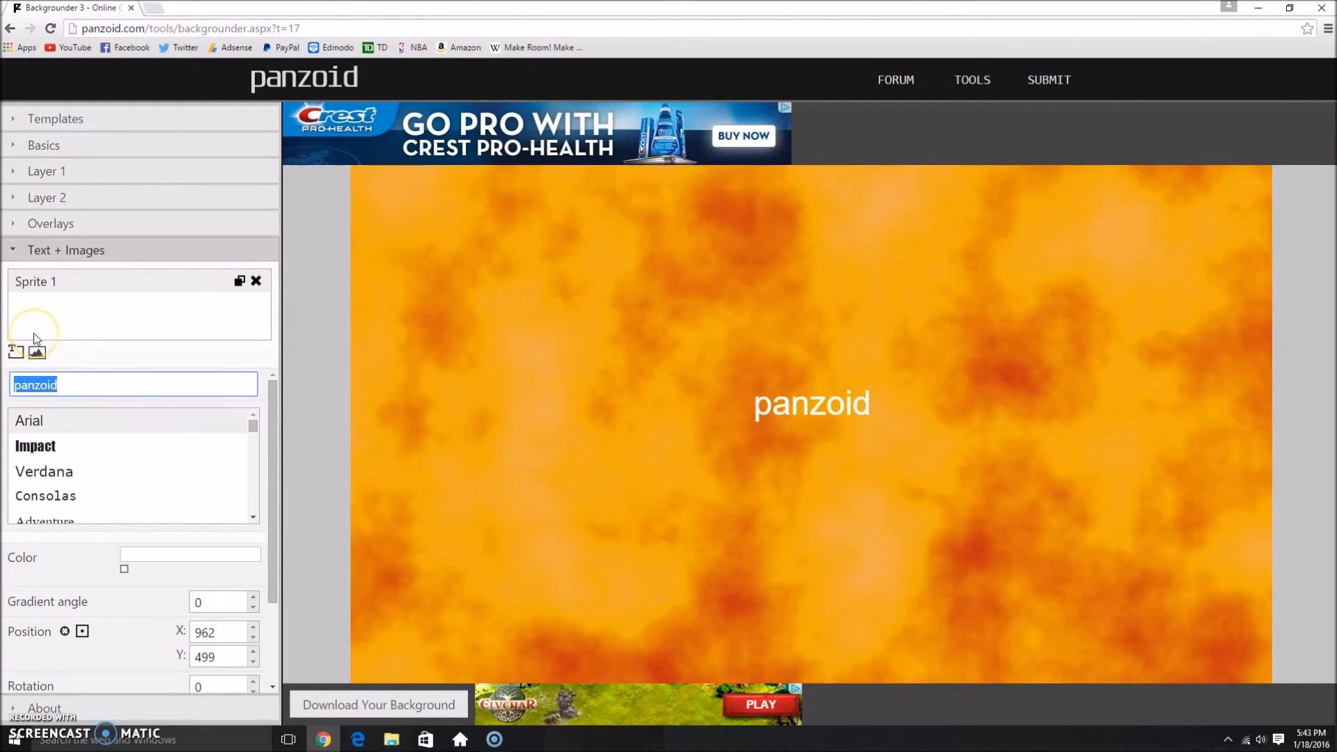
pyautogui.click(62, 445)
pyautogui.scroll(-1, 82, 429)
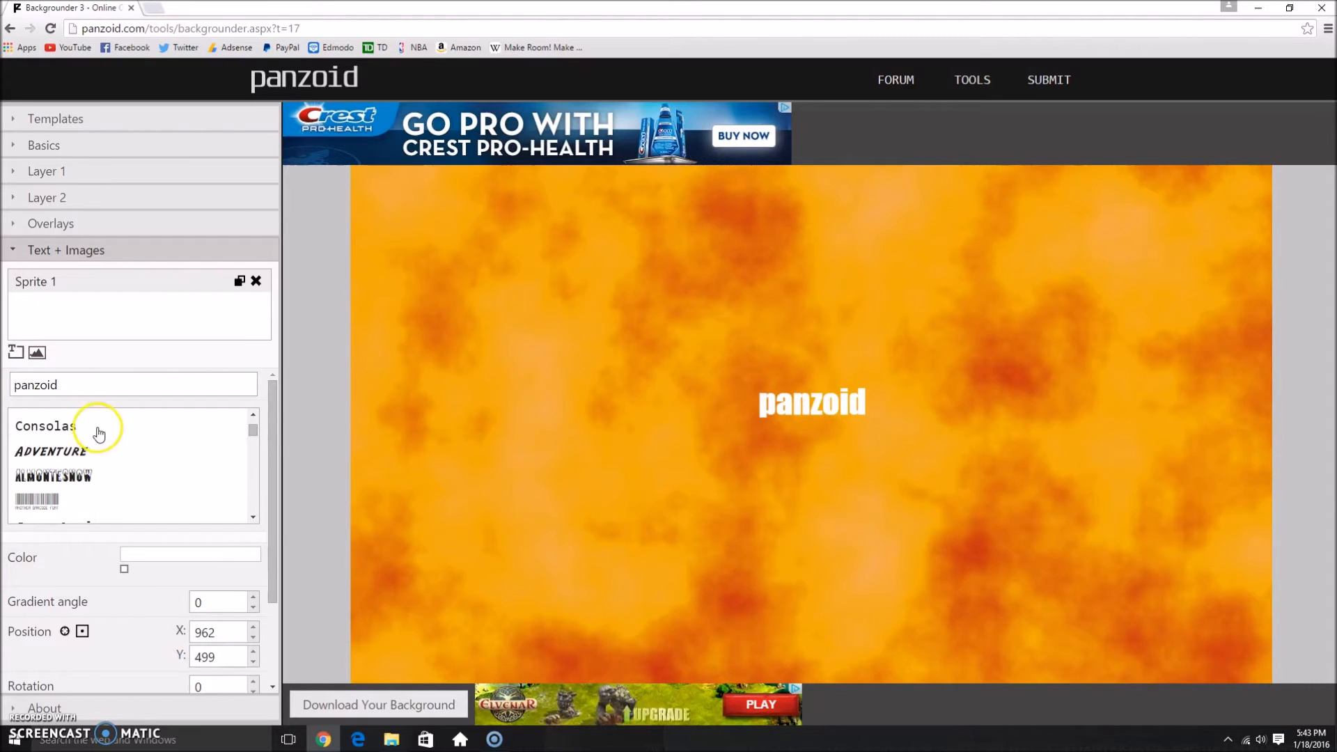
pyautogui.scroll(-2, 110, 436)
pyautogui.scroll(-2, 110, 435)
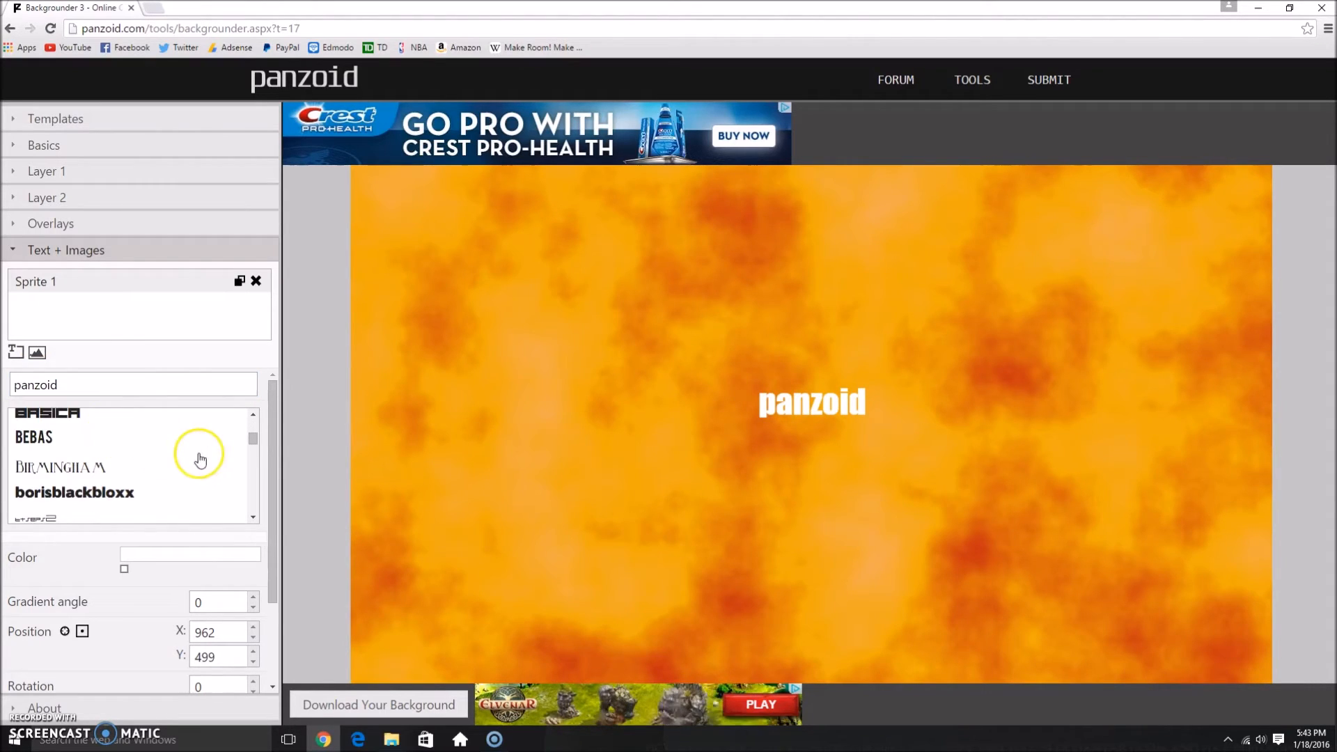
pyautogui.scroll(5, 157, 451)
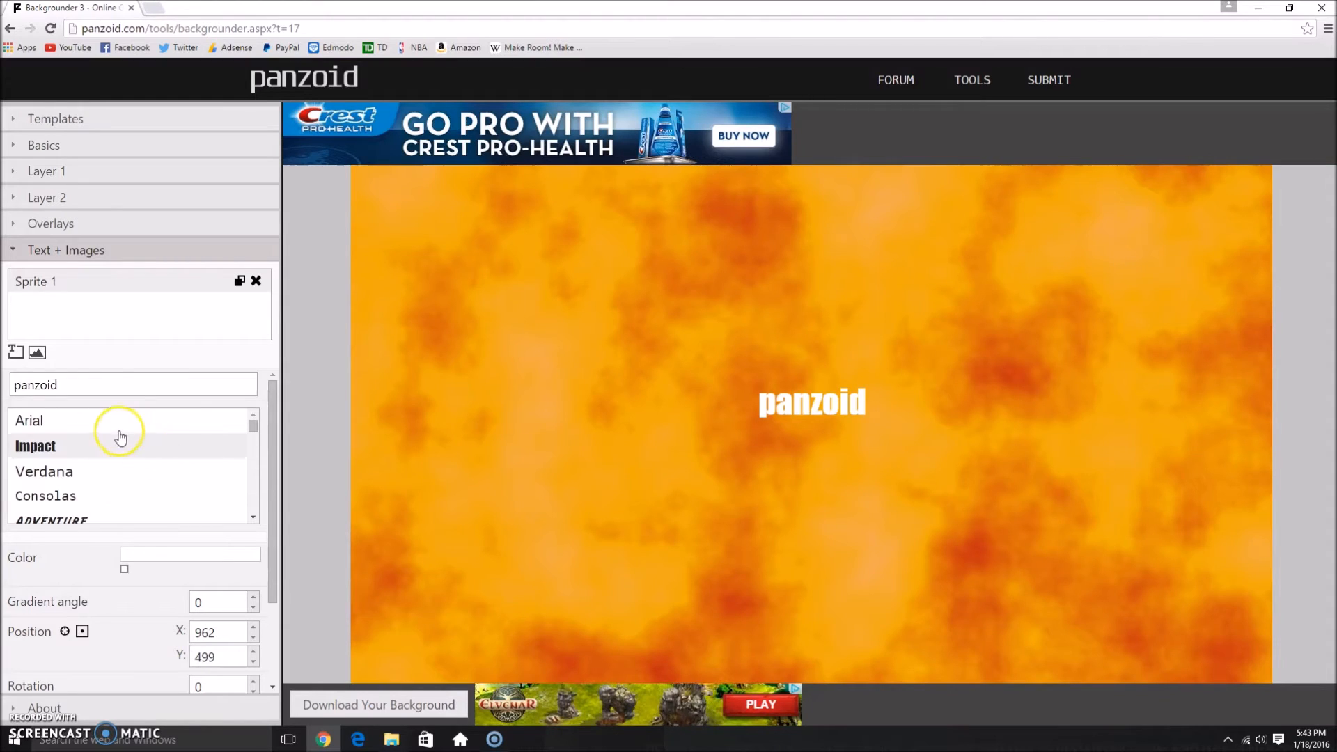
# Step: Replace the sprite's default wording with YOUTUBE THUMBNAIL
pyautogui.doubleClick(77, 385)
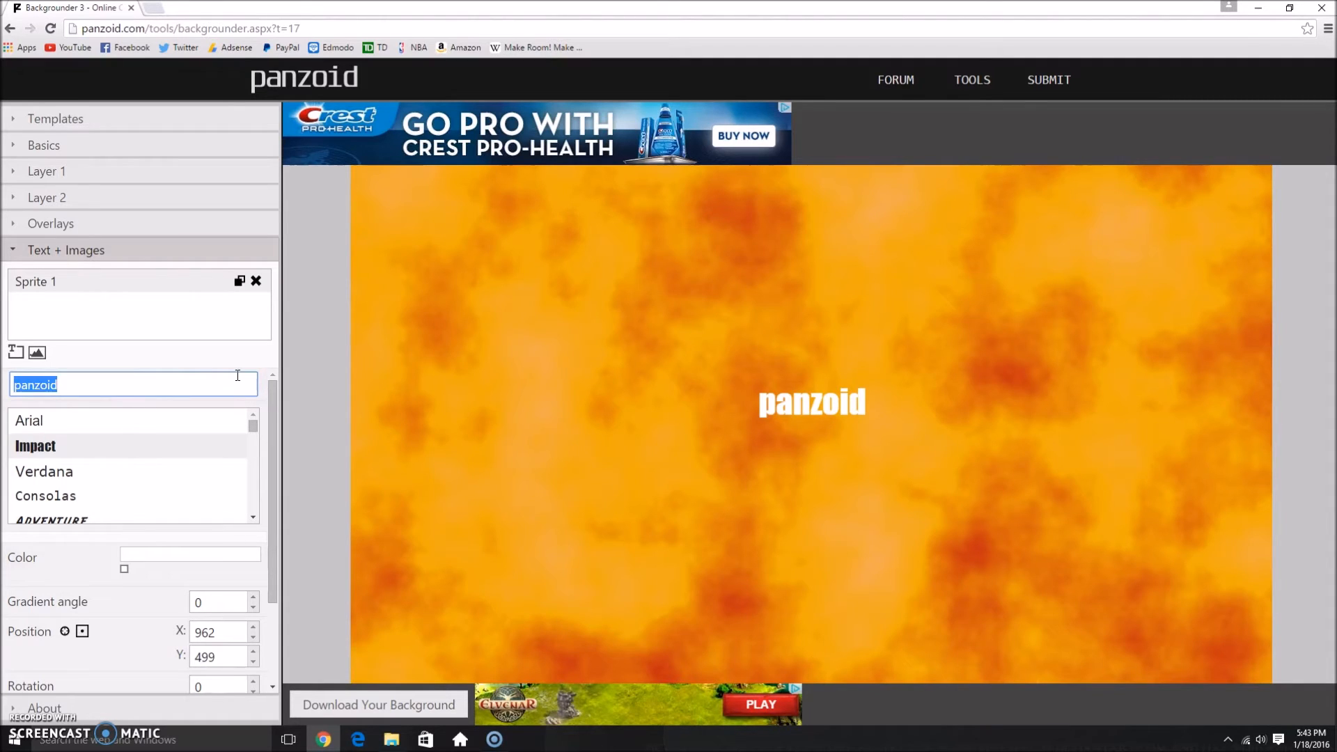
pyautogui.write('H')
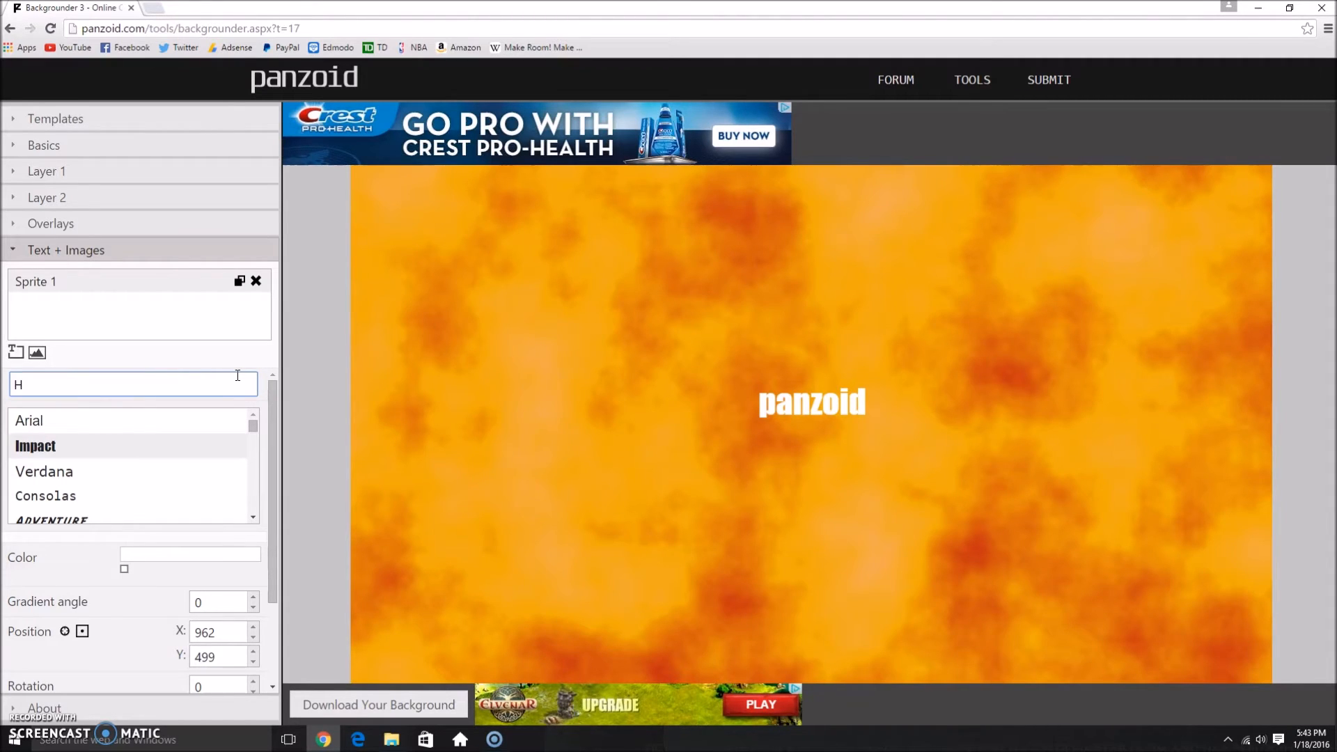
pyautogui.write('Y')
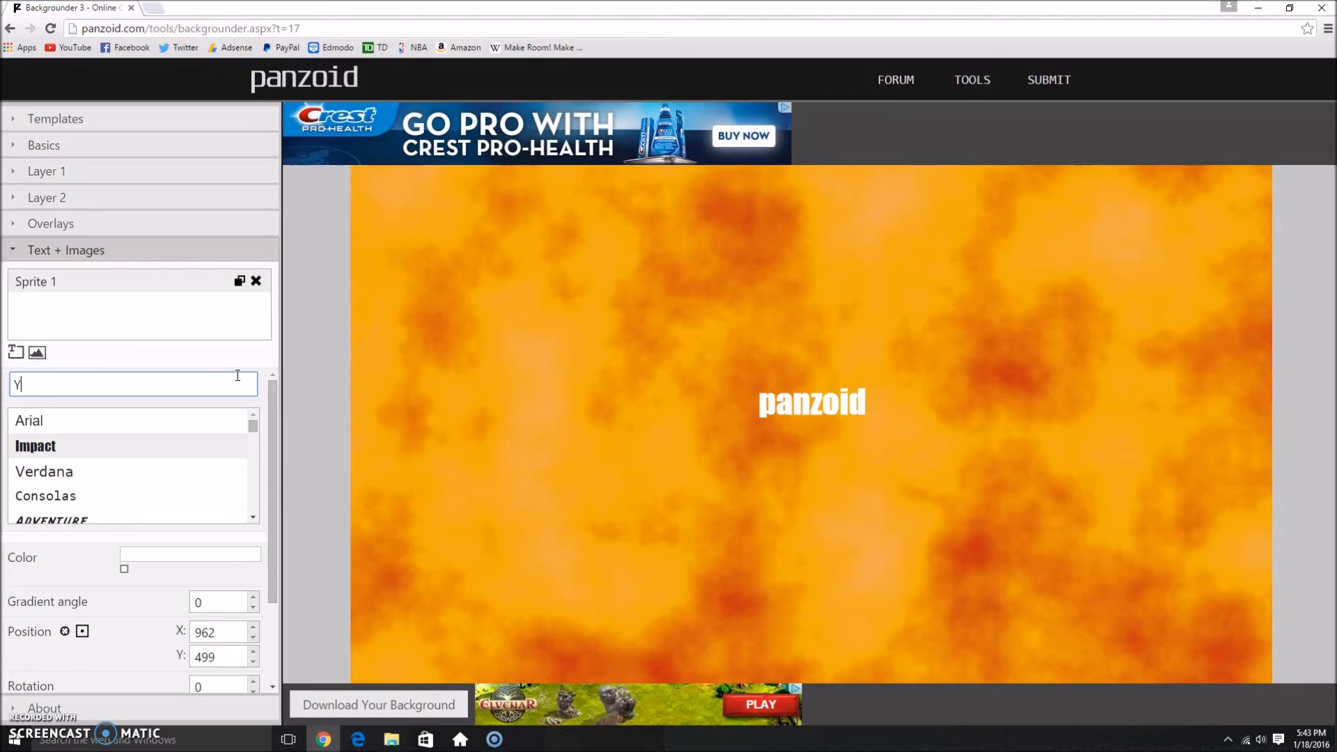
pyautogui.write('OUTUBE THUMBNAIL')
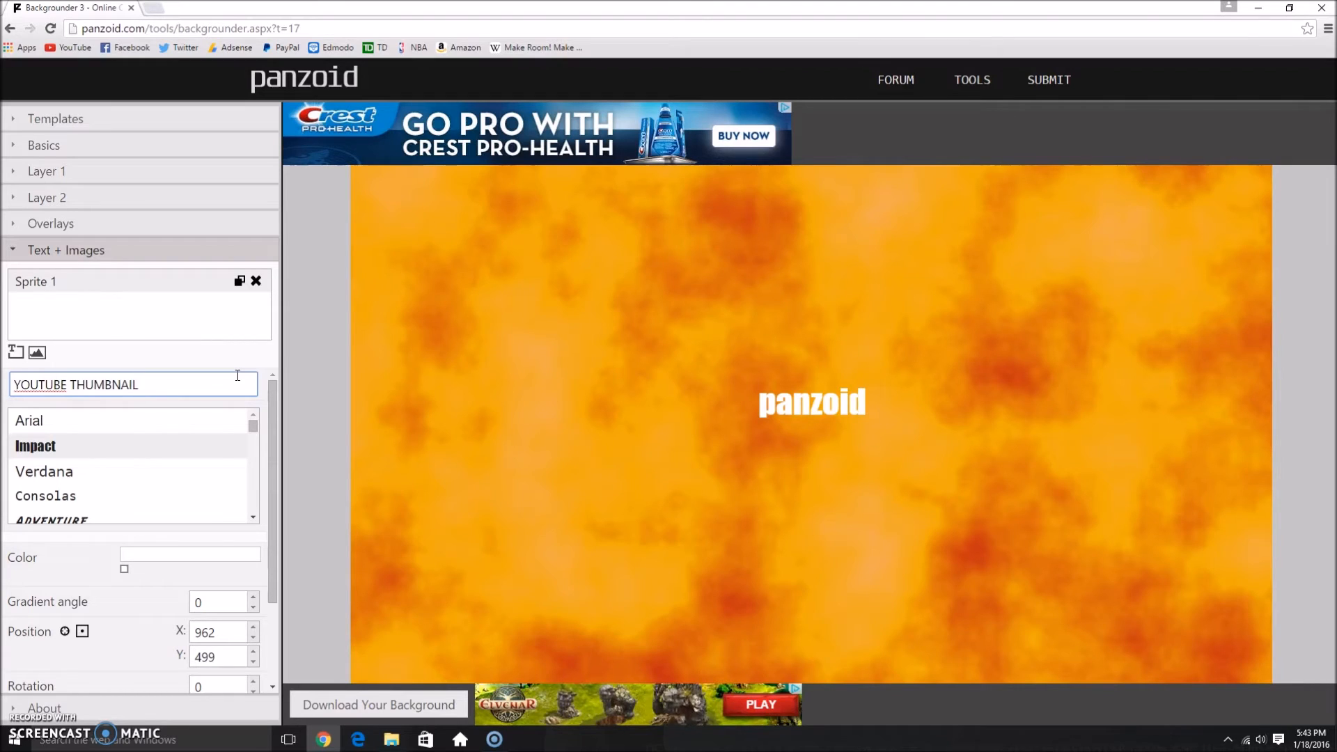
# Step: Open the colour picker for the text's colour stop and accept white, ffffff
pyautogui.click(126, 571)
pyautogui.click(141, 597)
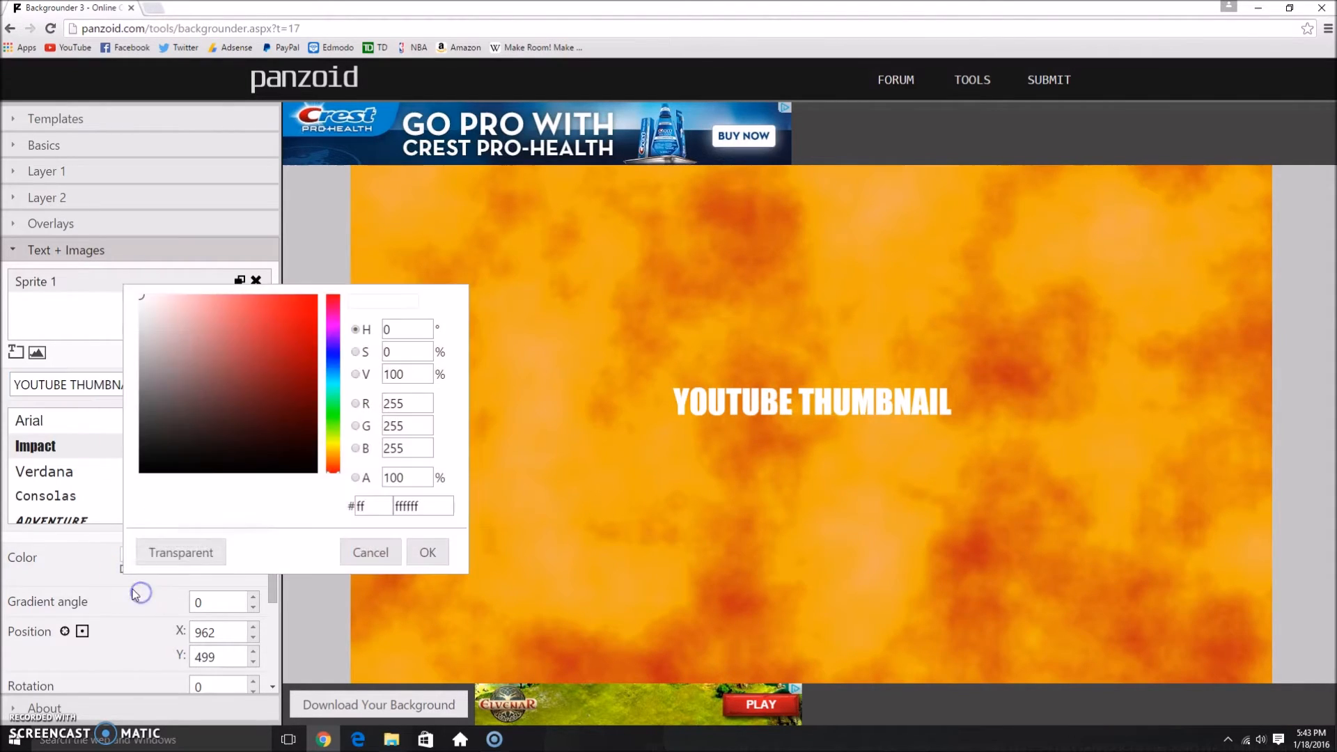
pyautogui.click(443, 552)
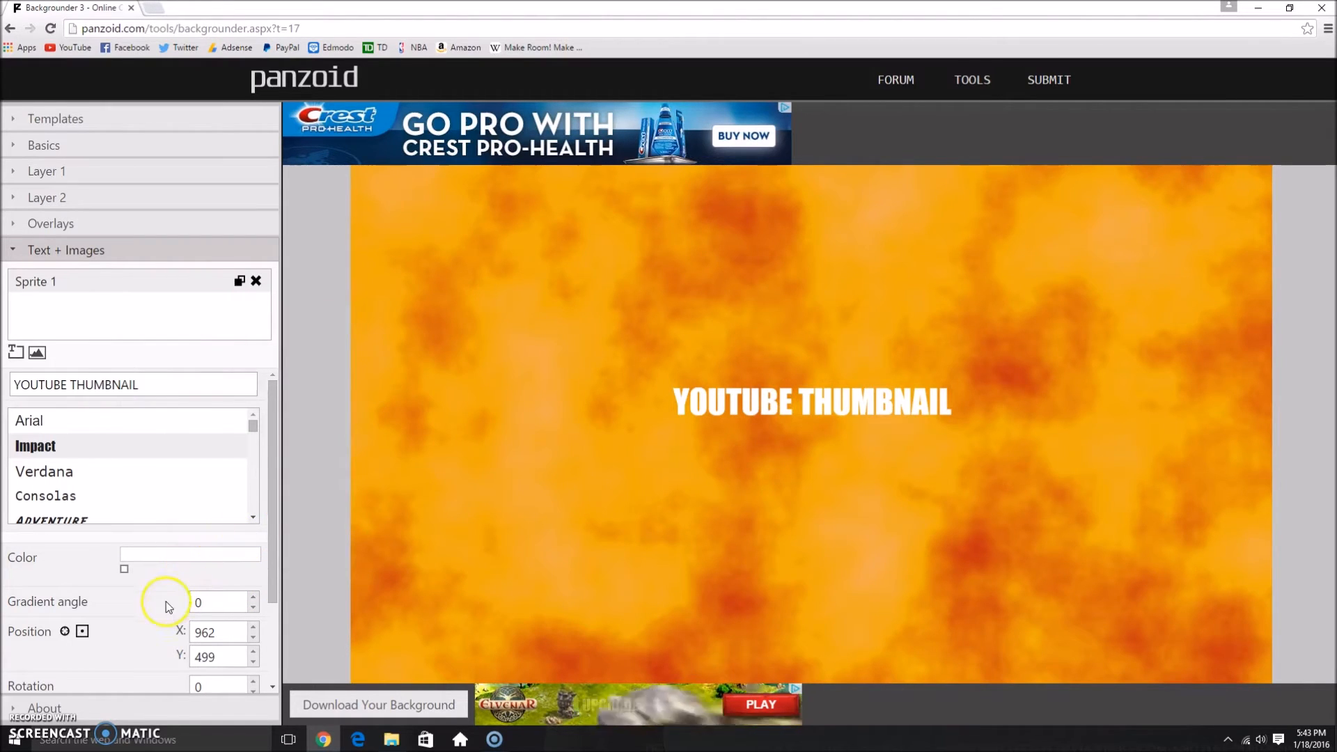
# Step: Move the YOUTUBE THUMBNAIL text slightly up and to the left, to about X 922, Y 459
pyautogui.scroll(-1, 178, 530)
pyautogui.scroll(1, 195, 487)
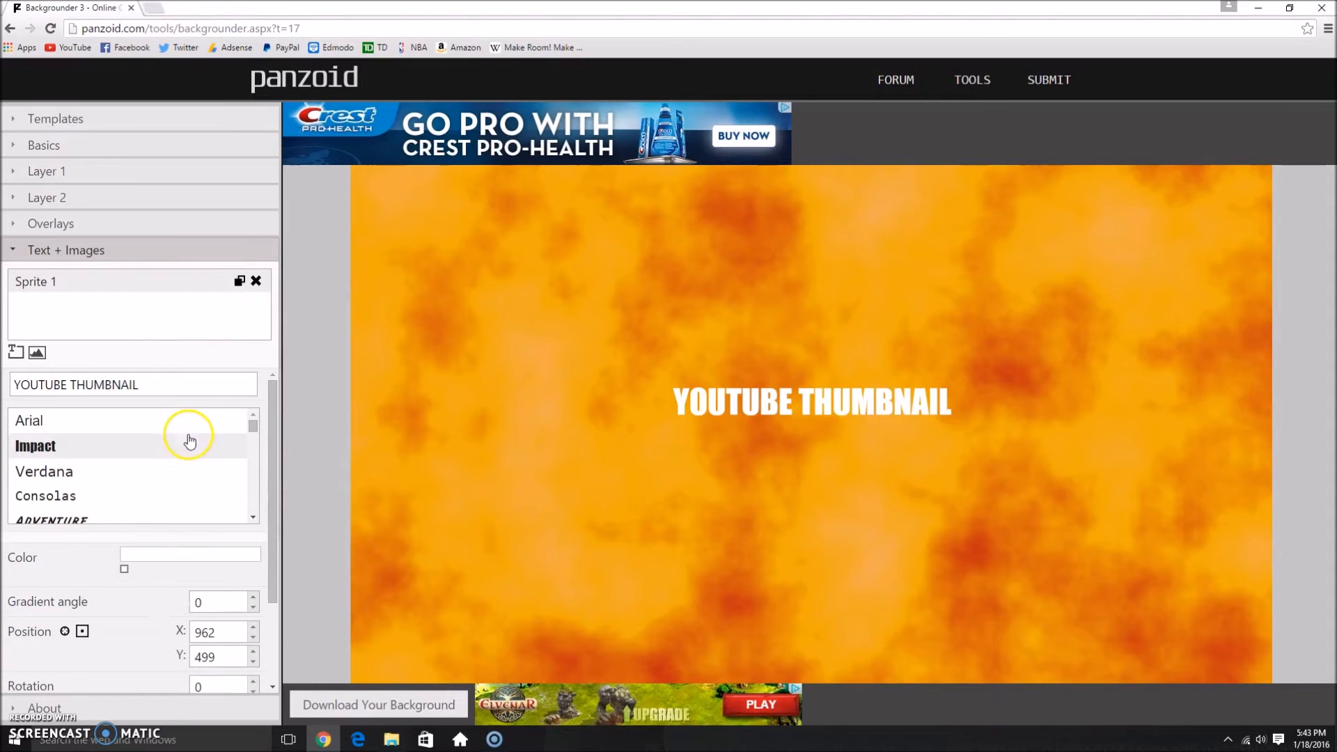
pyautogui.moveTo(738, 409); pyautogui.dragTo(662, 409)
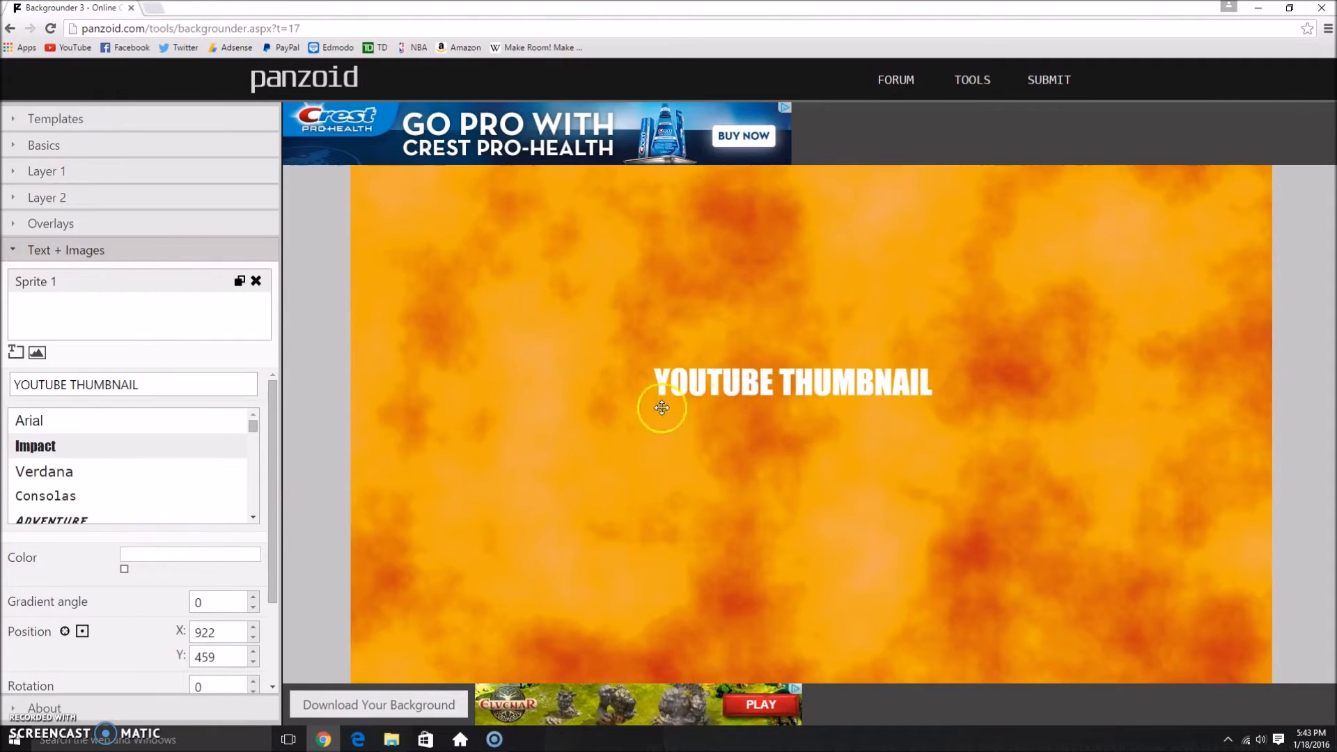
# Step: Enlarge the YOUTUBE THUMBNAIL text to a font size of 300
pyautogui.scroll(-1, 133, 578)
pyautogui.scroll(-1, 230, 589)
pyautogui.click(253, 597)
pyautogui.moveTo(252, 596); pyautogui.dragTo(253, 597)
pyautogui.click(254, 597)
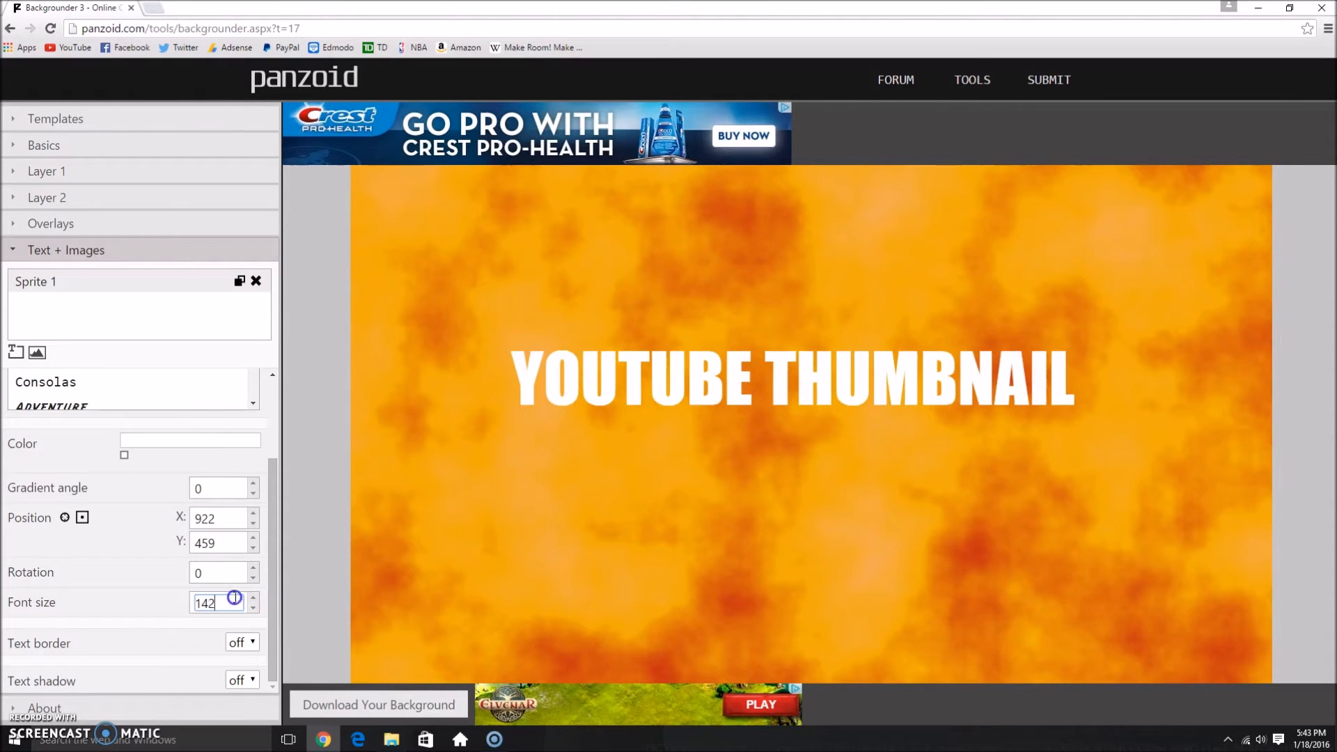
pyautogui.write('300')
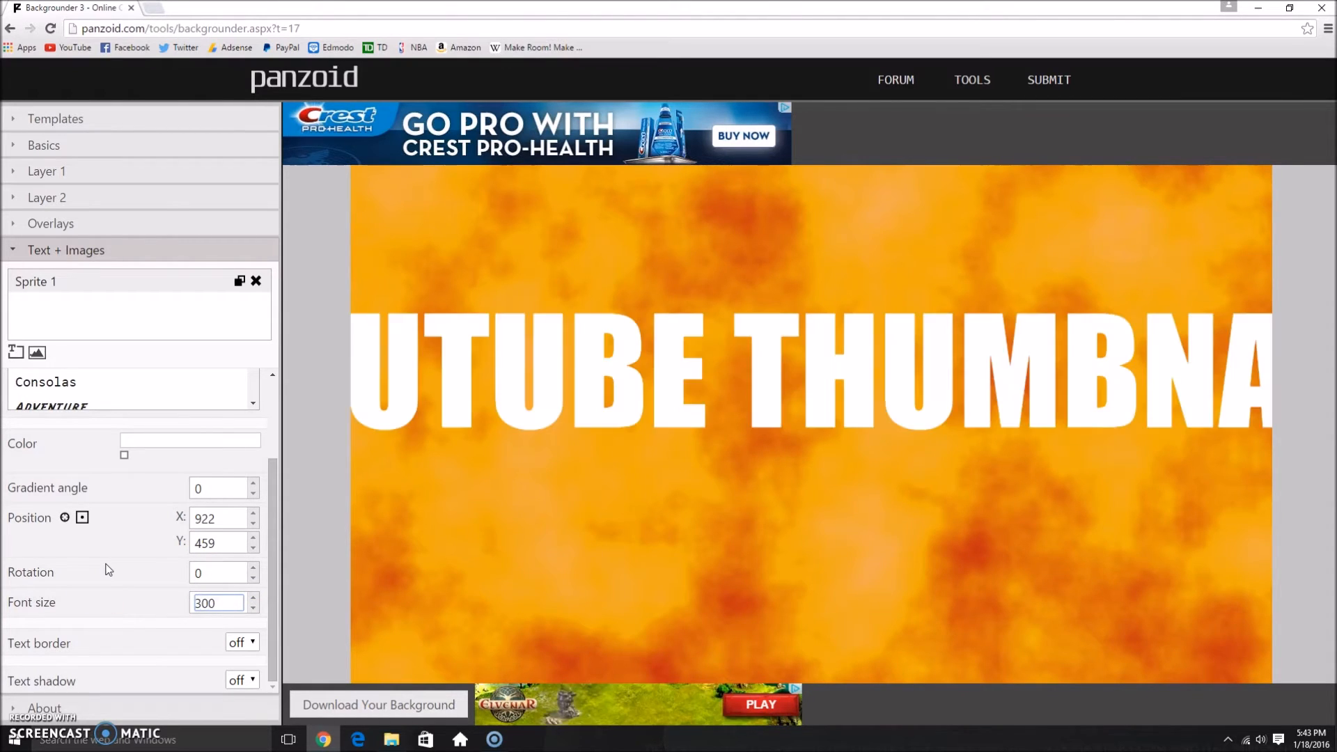
# Step: Set the text's font size to 200 and move it near the thumbnail's upper edge, to about X 955, Y 206
pyautogui.moveTo(207, 604); pyautogui.dragTo(77, 595)
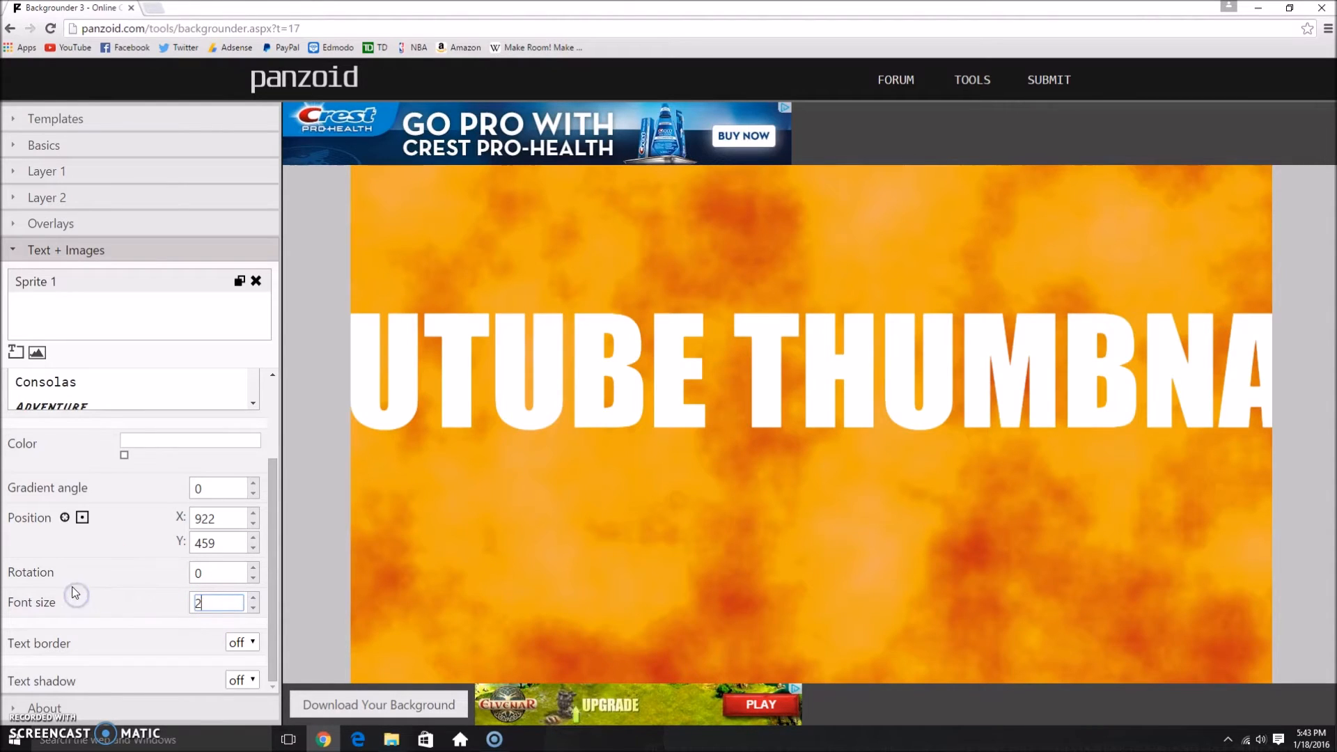
pyautogui.write('200')
pyautogui.moveTo(867, 362); pyautogui.dragTo(888, 235)
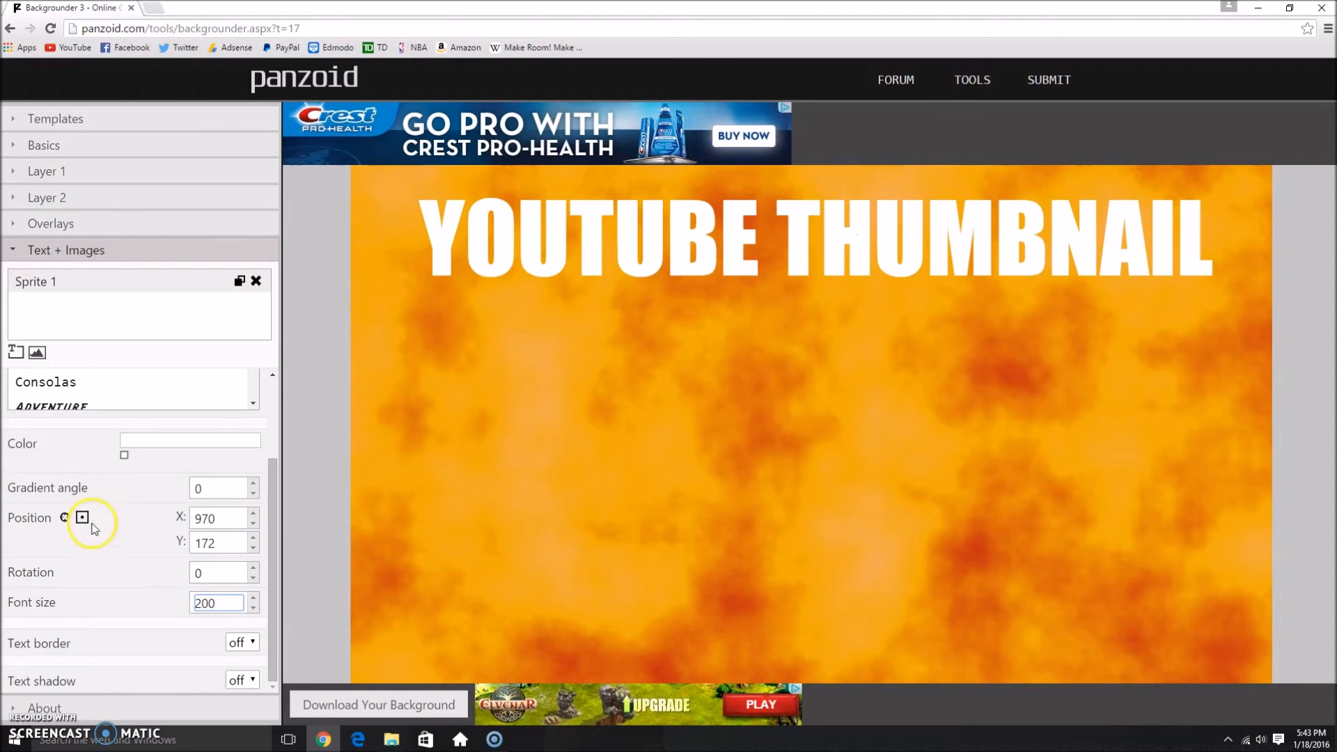
pyautogui.moveTo(747, 249); pyautogui.dragTo(741, 265)
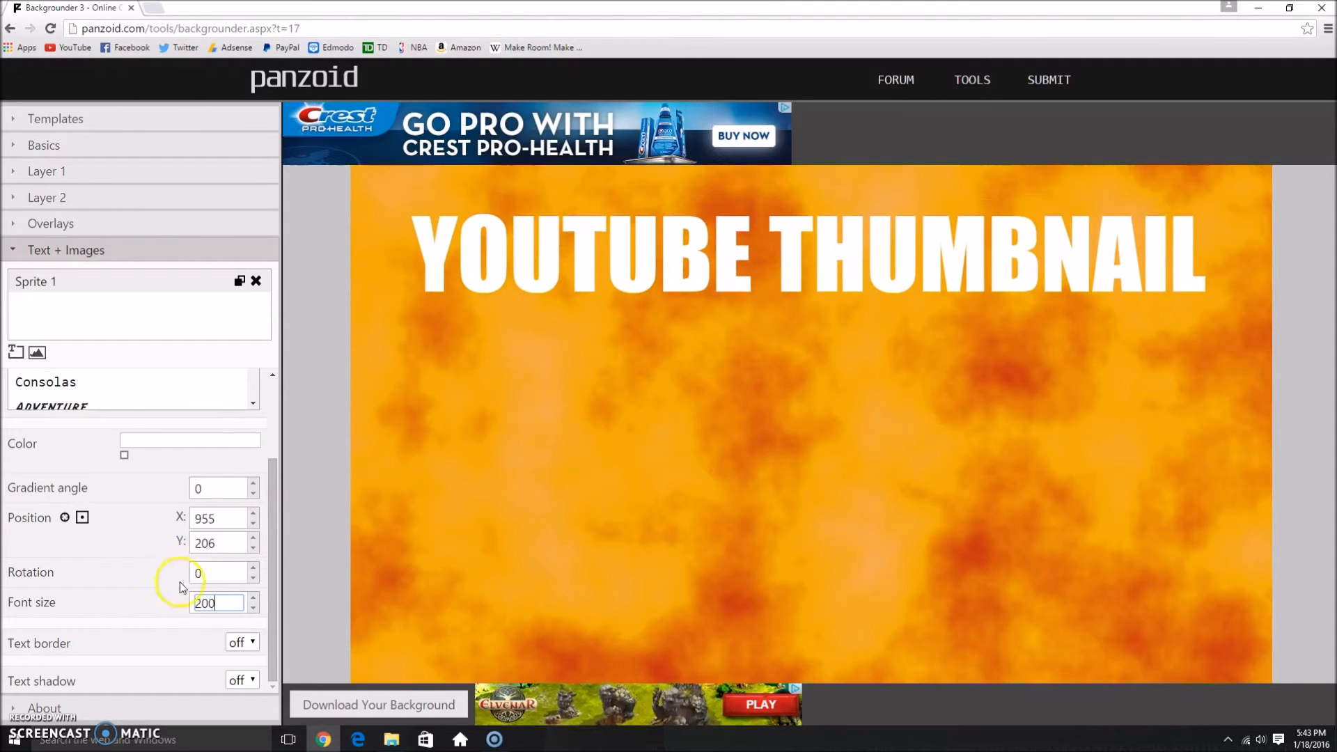